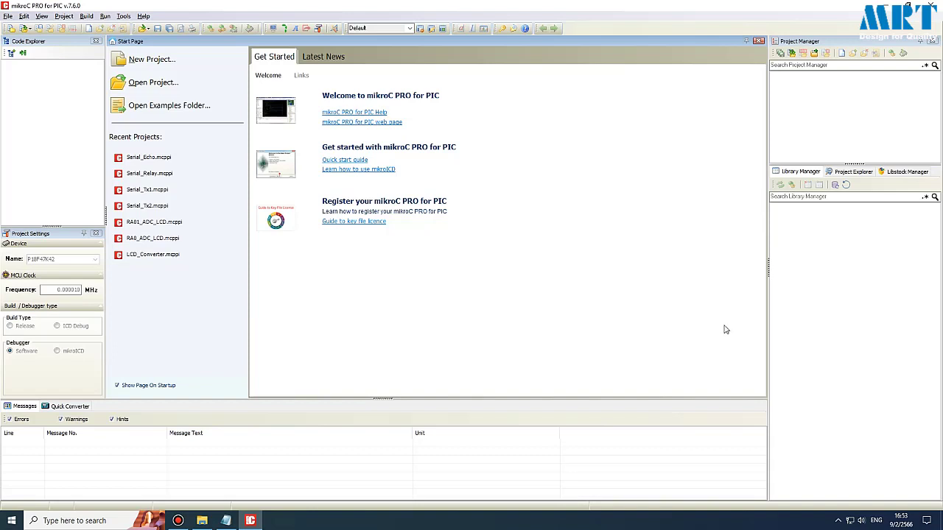
pyautogui.click(65, 18)
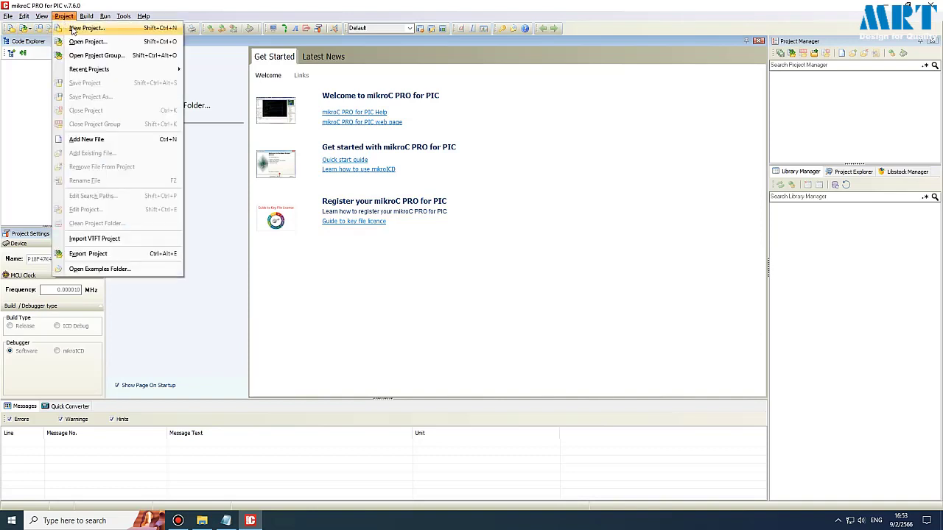
pyautogui.press('Escape')
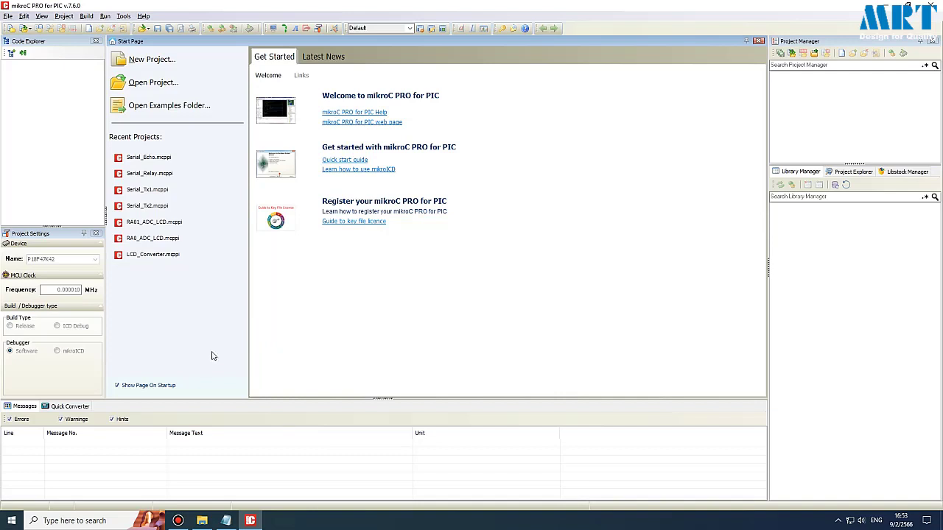
# Switch to File Explorer and create a folder named Blink_LED inside G:\EasyPIC_V8_Project
pyautogui.click(203, 514)
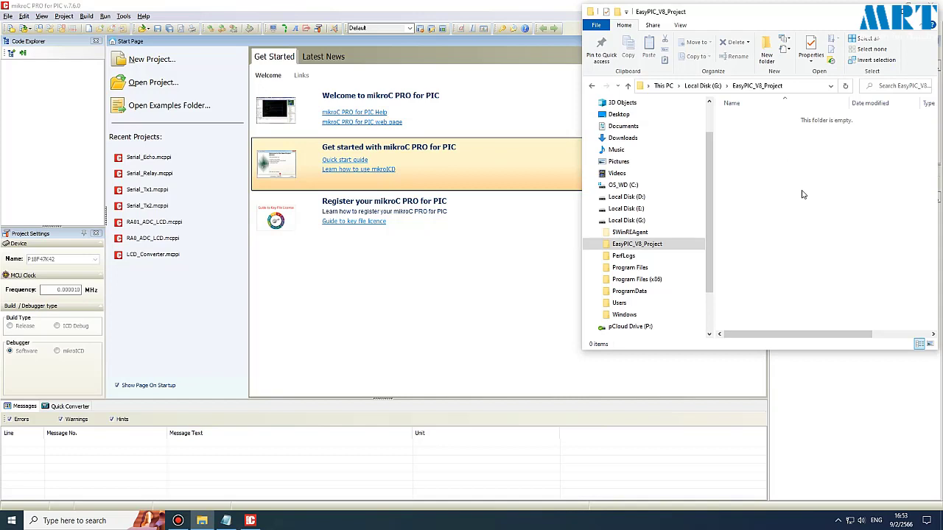
pyautogui.rightClick(778, 205)
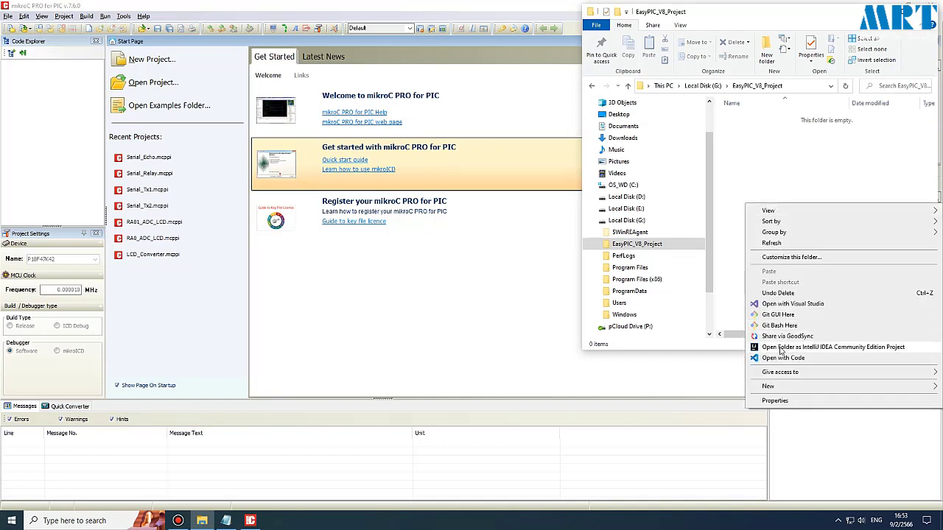
pyautogui.click(768, 185)
pyautogui.click(796, 86)
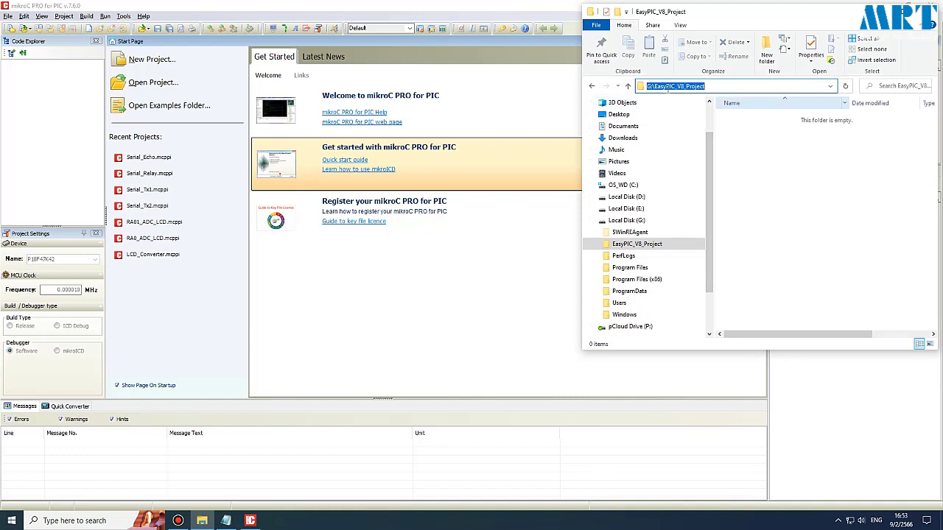
pyautogui.rightClick(745, 210)
pyautogui.moveTo(789, 397)
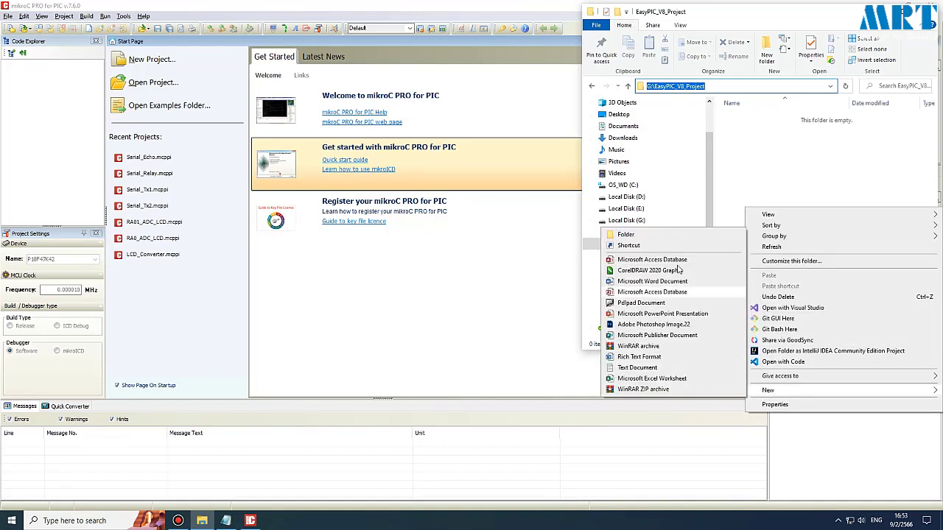
pyautogui.click(674, 235)
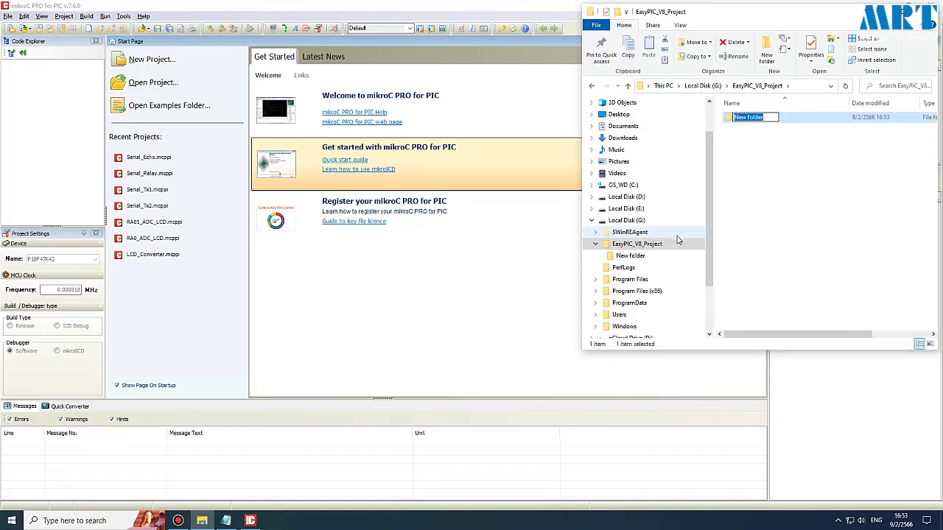
pyautogui.write('Blink_LED')
pyautogui.press('Return')
# Open the Blink_LED folder to copy its full path, and switch back to mikroC PRO for PIC
pyautogui.doubleClick(745, 117)
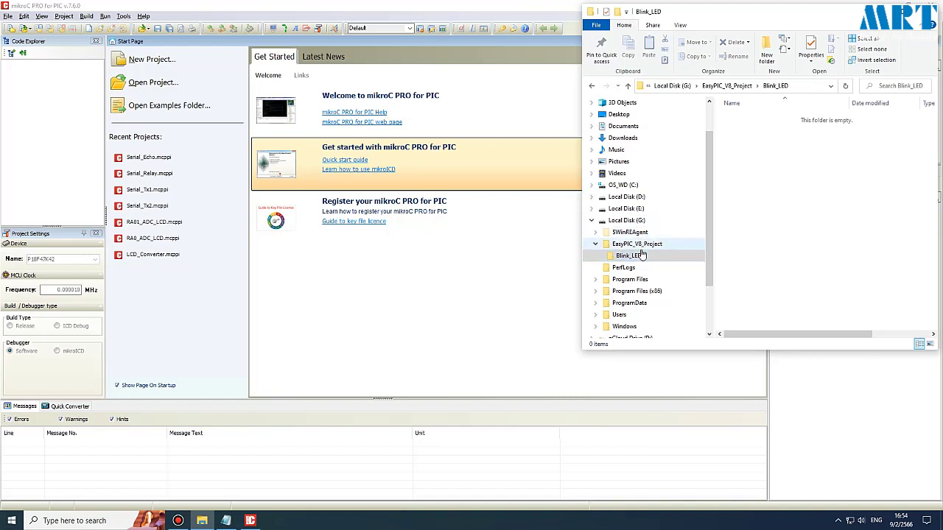
pyautogui.click(804, 85)
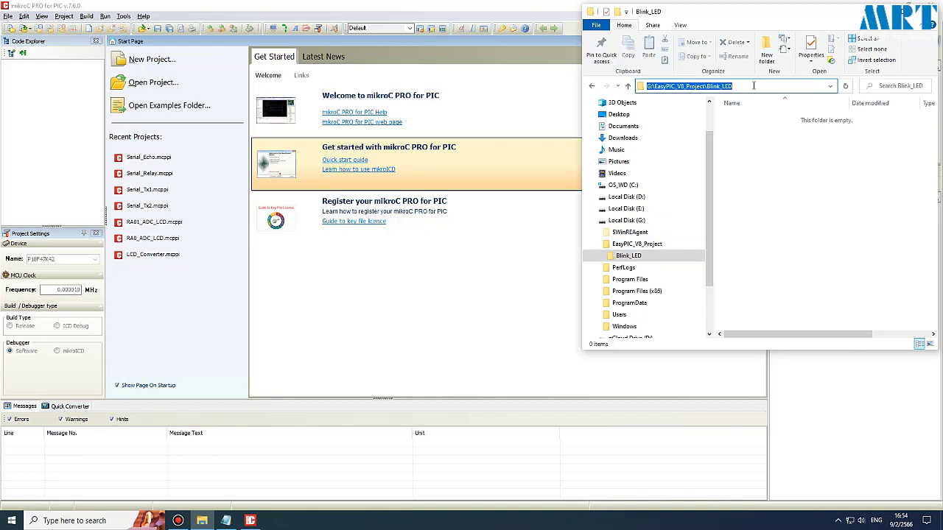
pyautogui.click(351, 9)
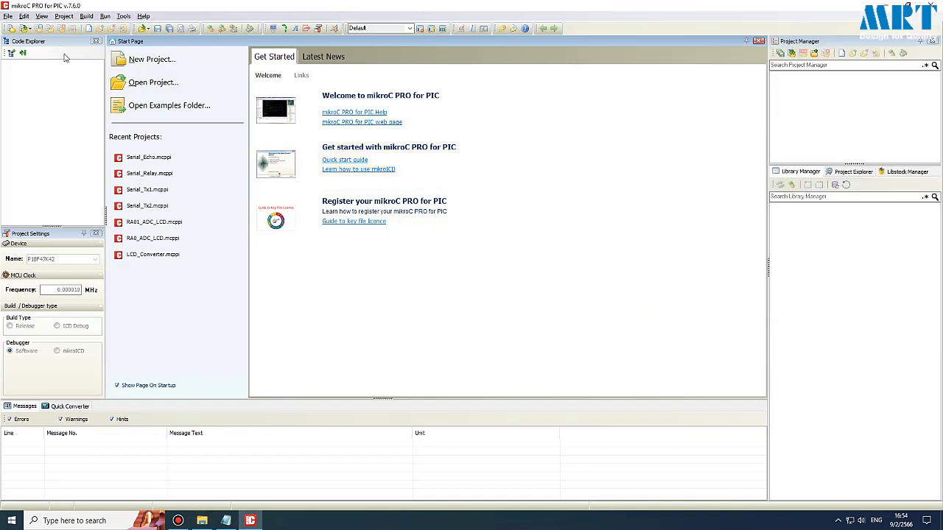
# Start a new standard project named Blink_LED with G:\EasyPIC_V8_Project\Blink_LED as its project folder
pyautogui.click(155, 64)
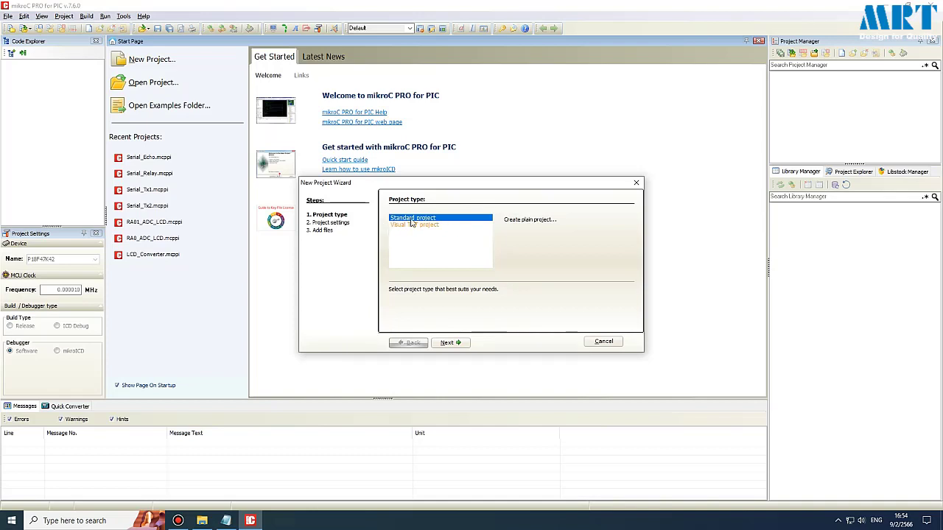
pyautogui.click(451, 343)
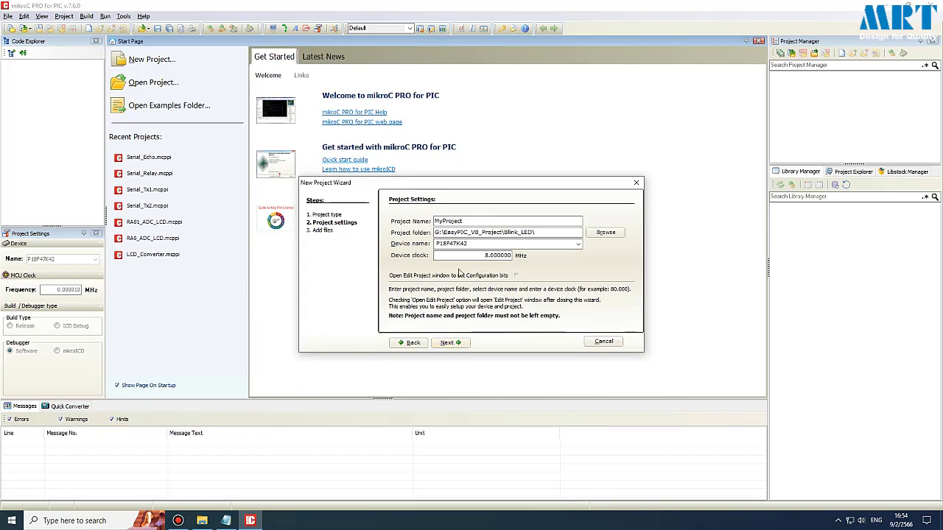
pyautogui.doubleClick(498, 232)
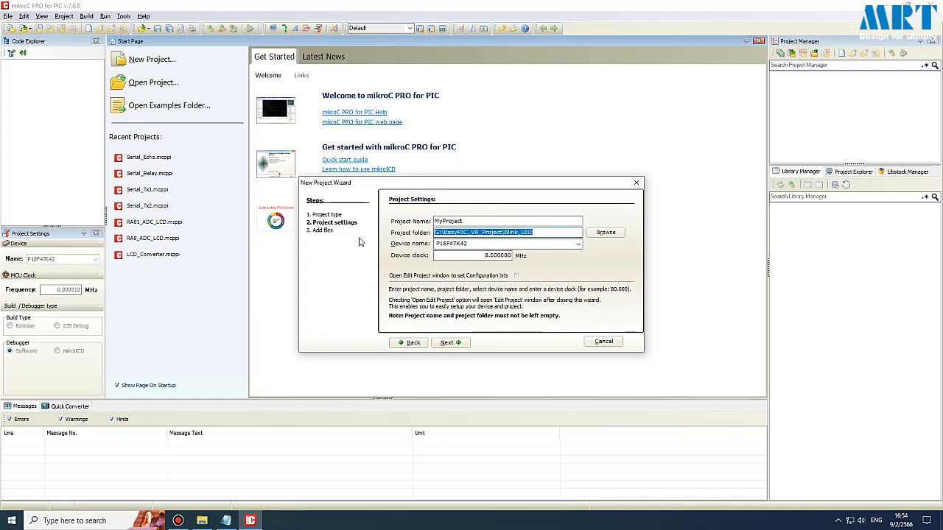
pyautogui.press('End')
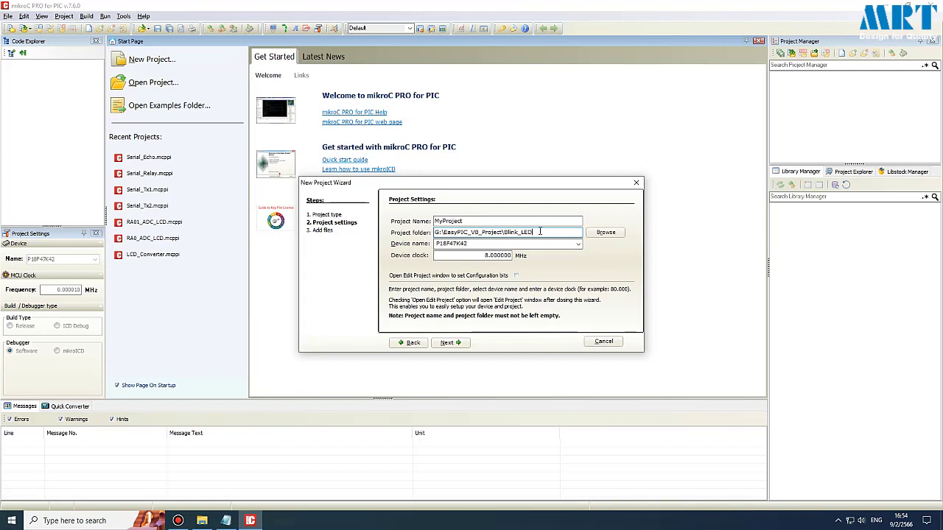
pyautogui.doubleClick(486, 222)
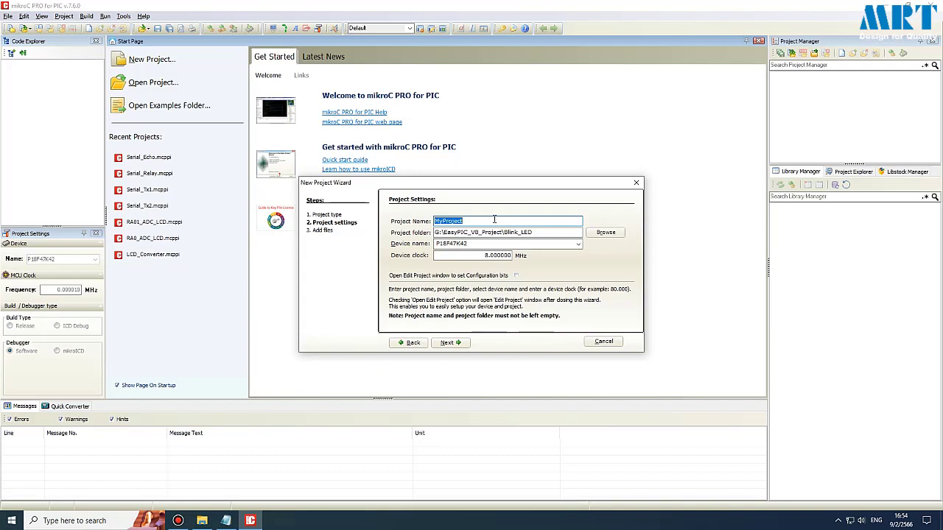
pyautogui.write('Blink_LED')
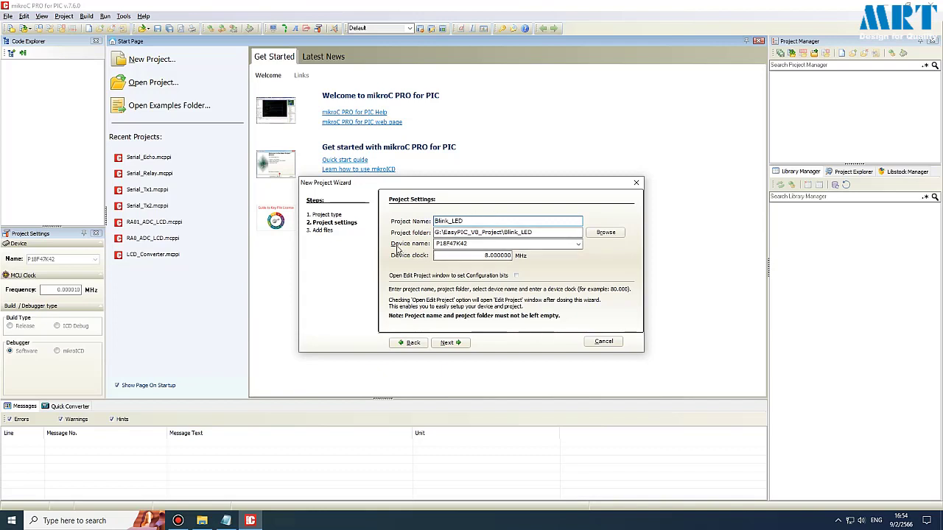
# Choose device P18F47K42 with an 8 MHz clock and finish creating the project without adding any files
pyautogui.click(579, 246)
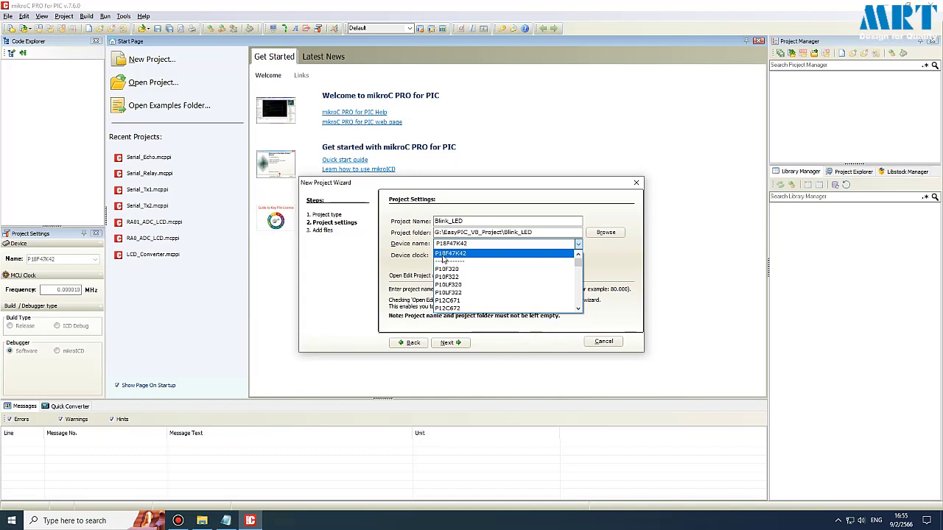
pyautogui.click(451, 255)
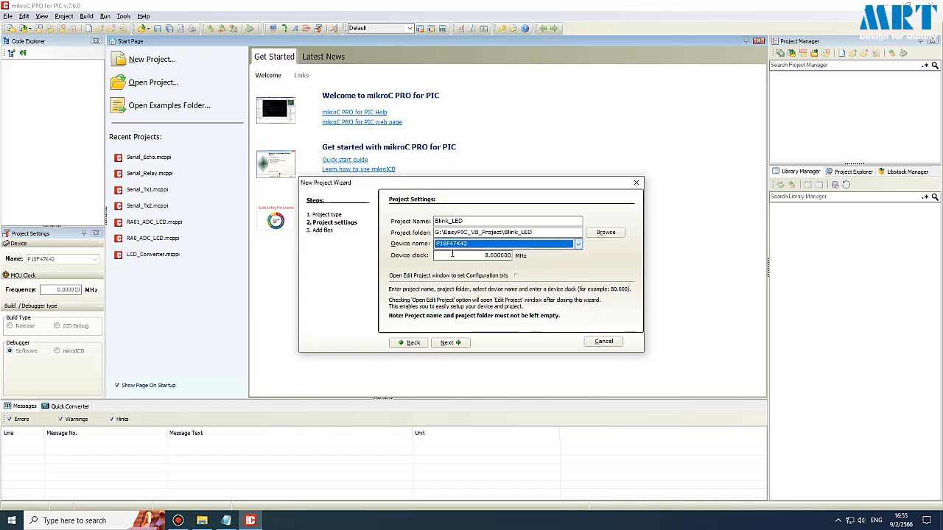
pyautogui.click(472, 255)
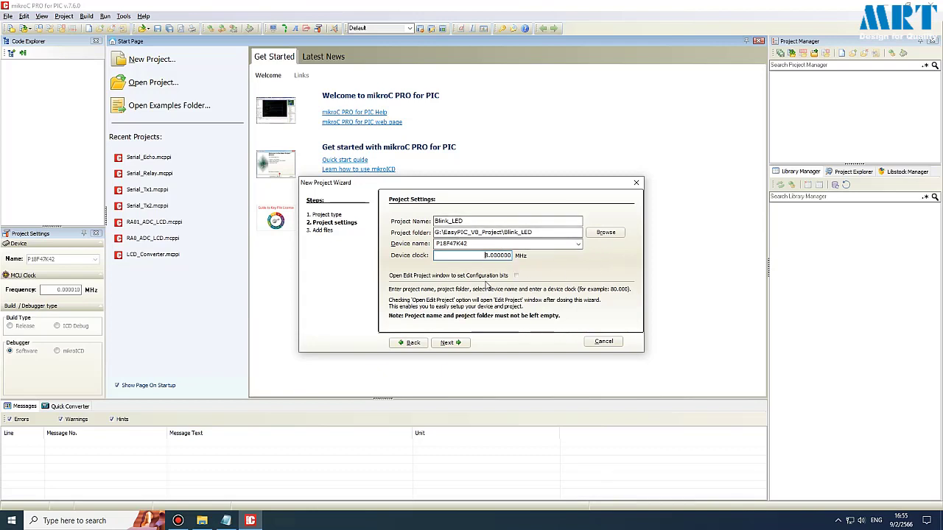
pyautogui.click(449, 343)
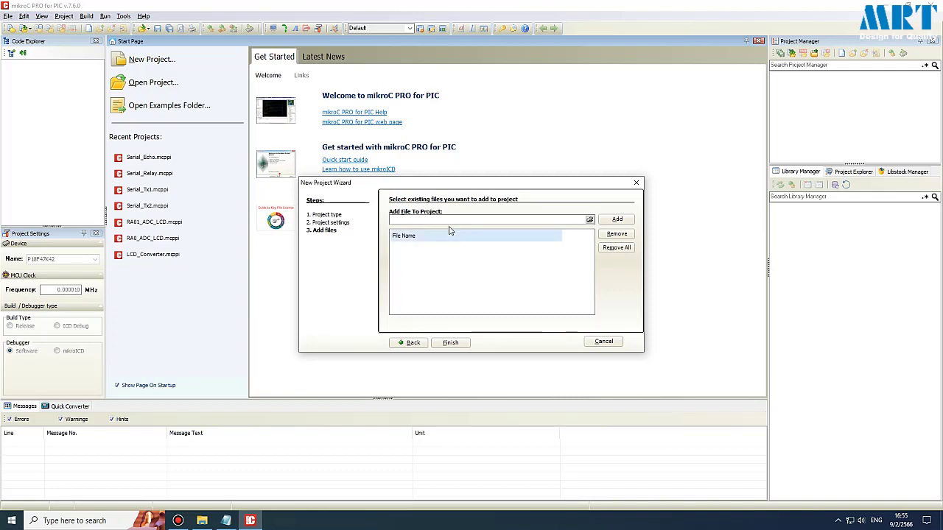
pyautogui.click(451, 344)
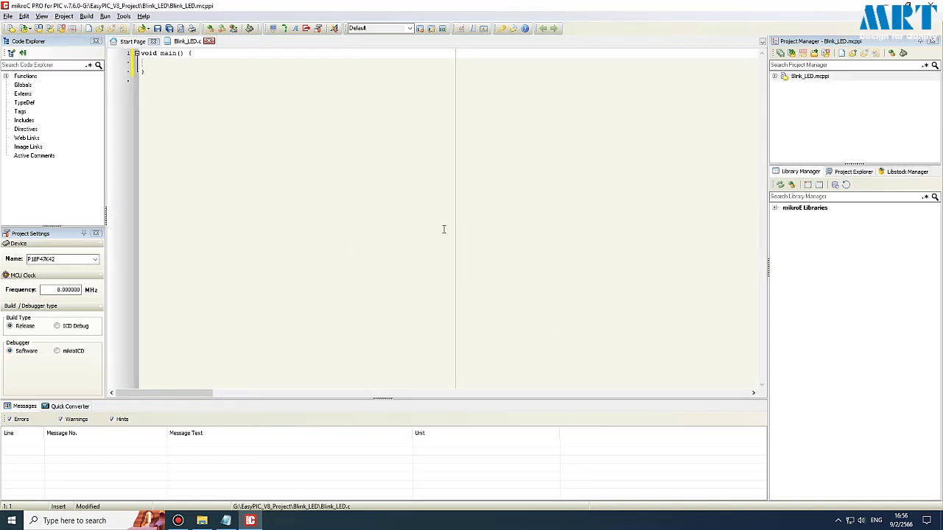
# Expand the Blink_LED project's sources down to Blink_LED.c and place the cursor inside the main() body
pyautogui.click(774, 76)
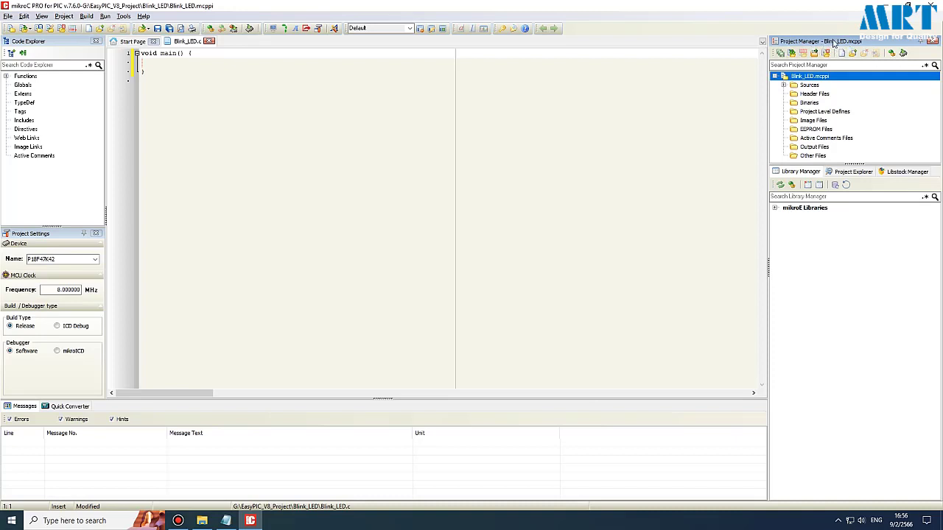
pyautogui.click(784, 84)
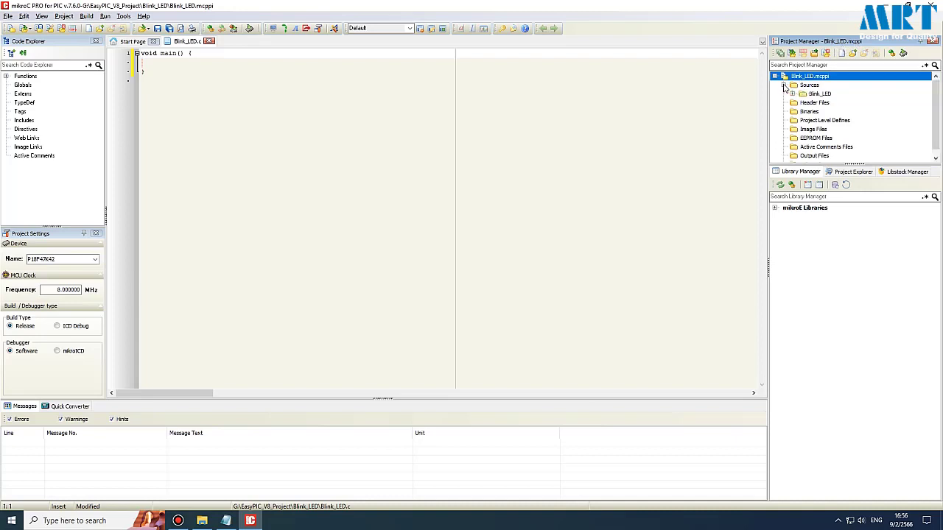
pyautogui.click(793, 93)
pyautogui.click(819, 104)
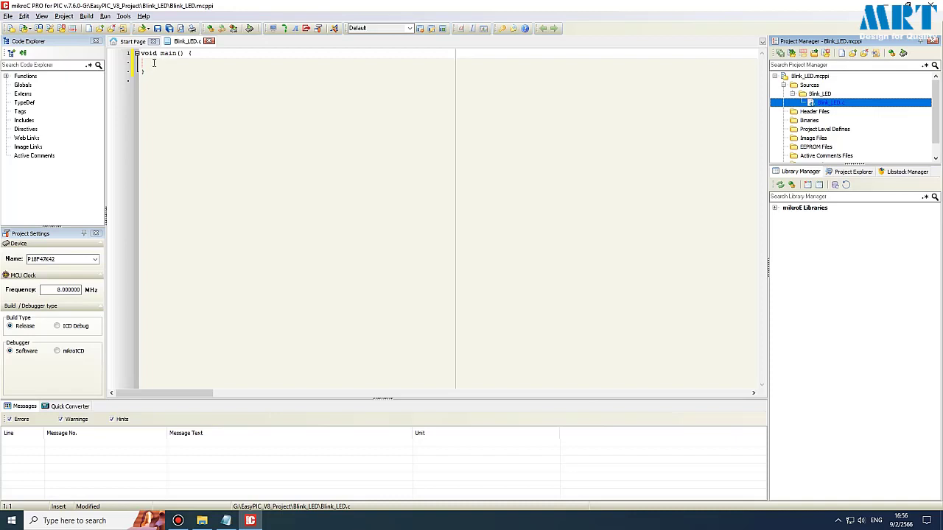
pyautogui.click(152, 62)
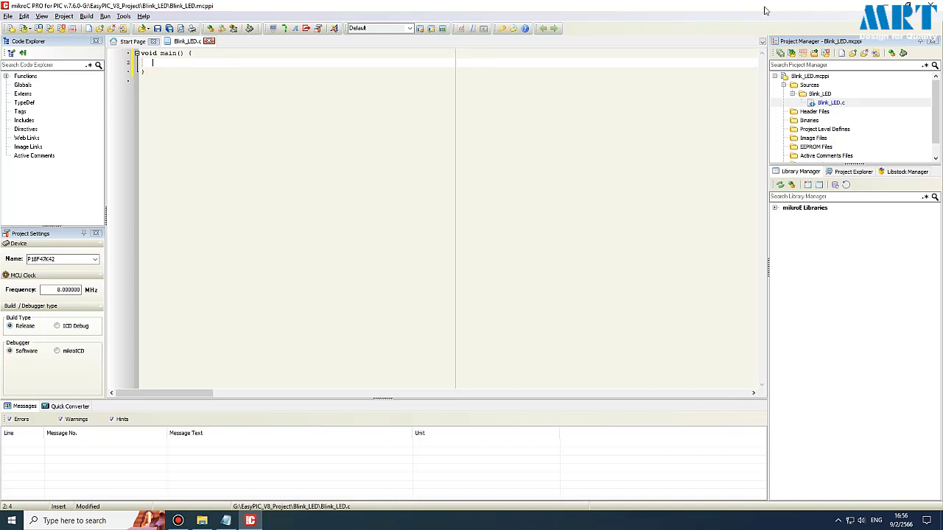
# Examine the mikroE system libraries available to the project, including the functions of the ADC and Lcd libraries
pyautogui.click(774, 208)
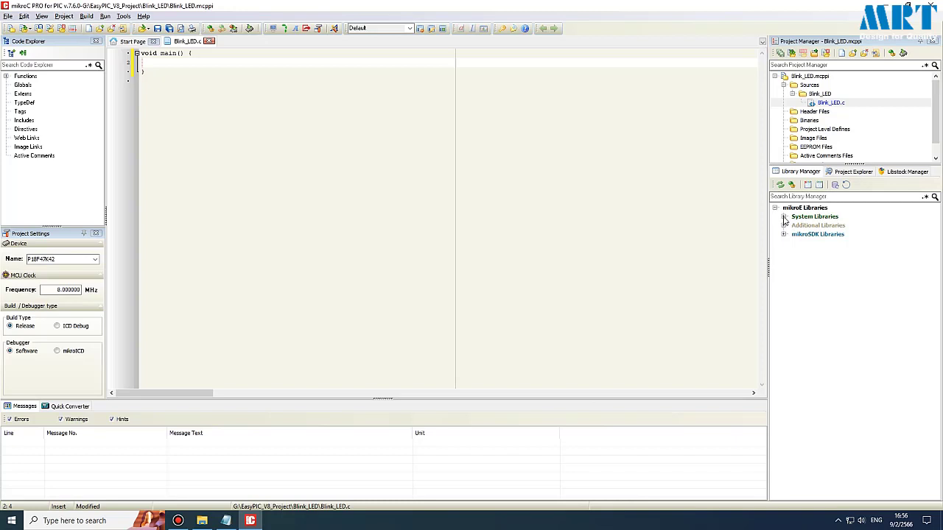
pyautogui.click(784, 217)
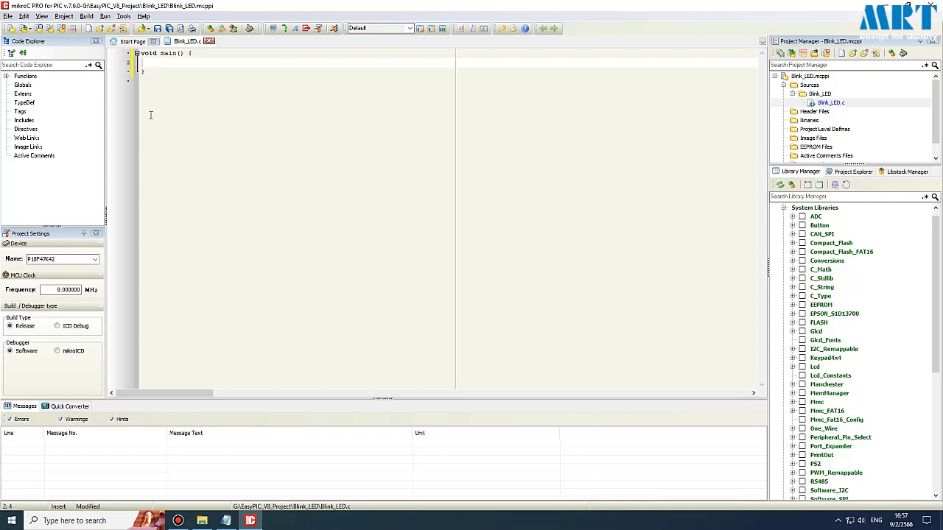
pyautogui.click(793, 217)
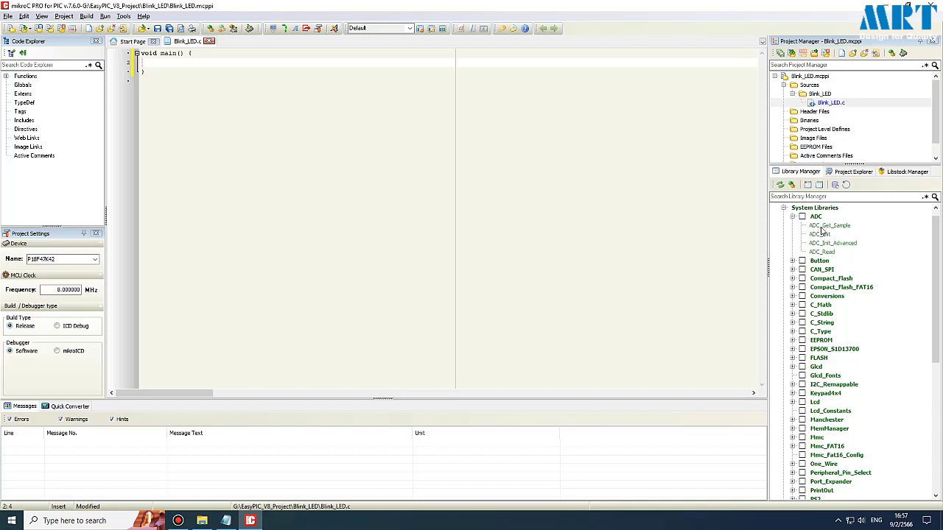
pyautogui.moveTo(838, 231)
pyautogui.scroll(-3, 814, 283)
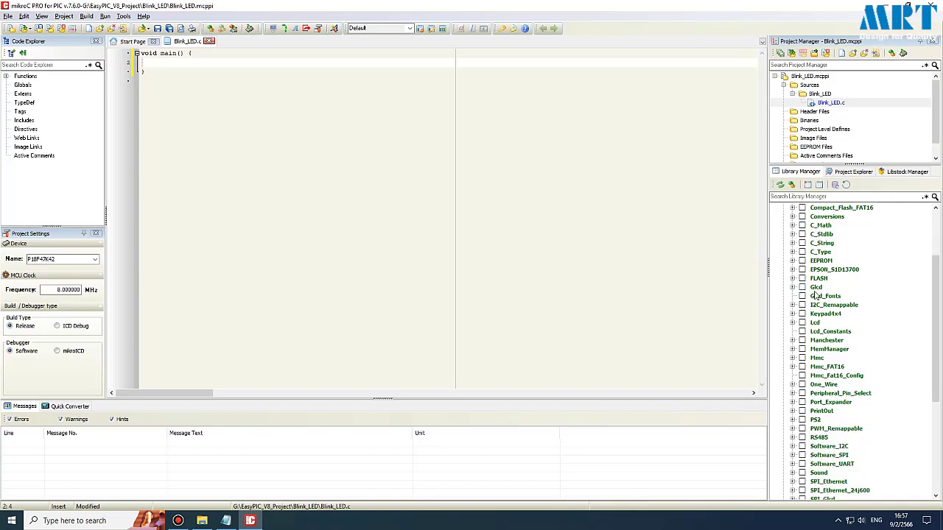
pyautogui.click(793, 323)
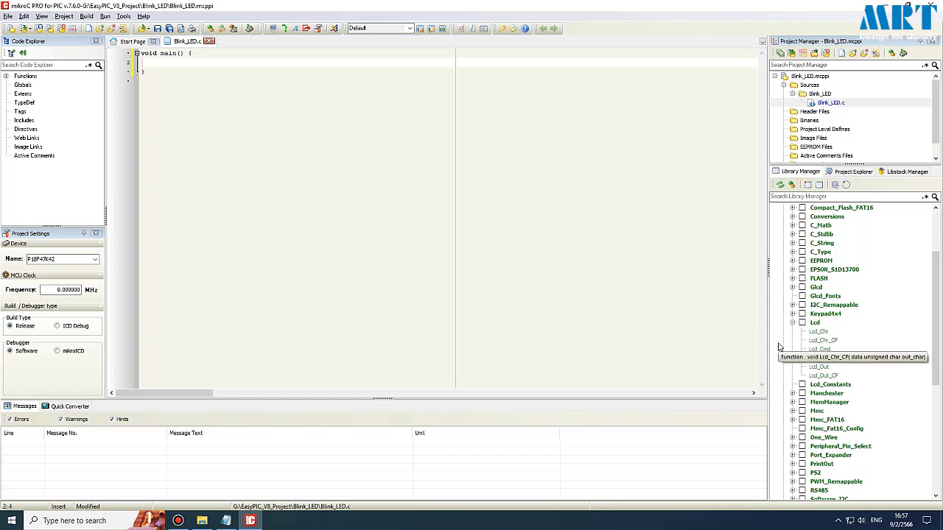
pyautogui.scroll(-2, 781, 346)
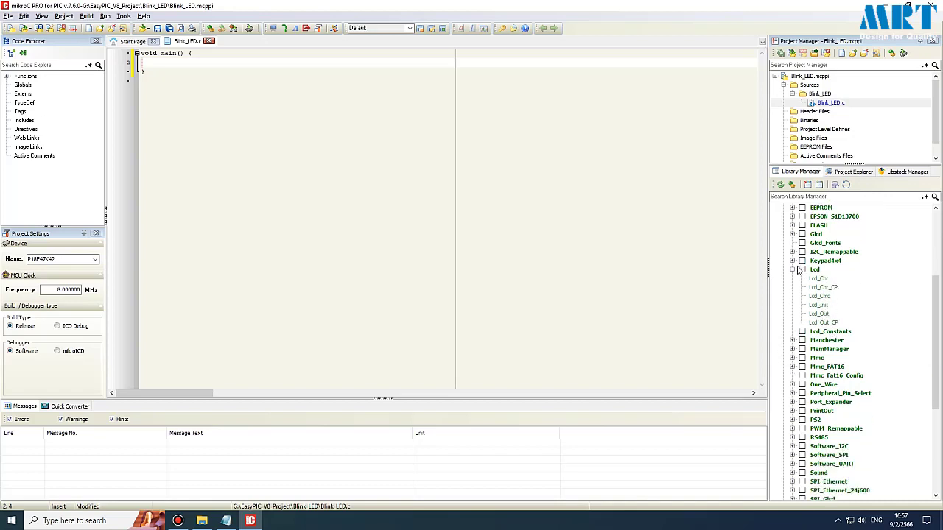
pyautogui.scroll(-3, 840, 317)
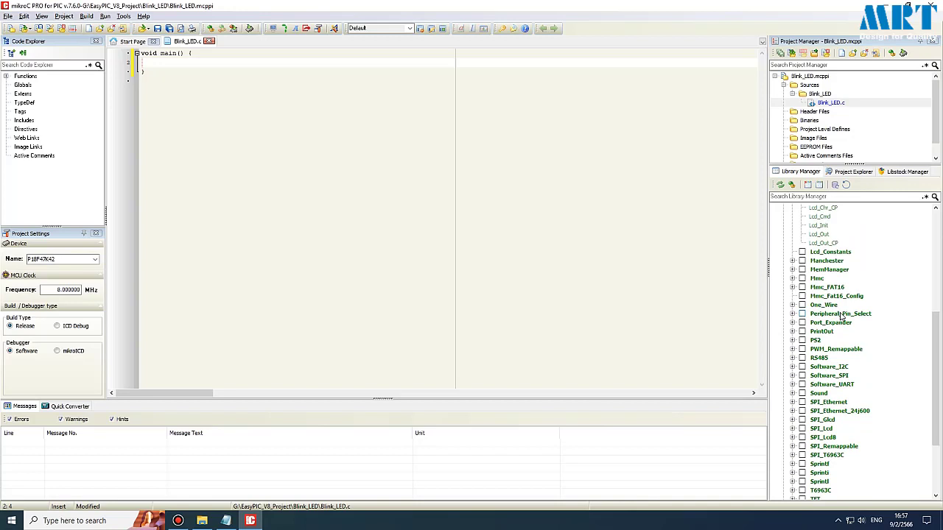
pyautogui.scroll(-3, 840, 317)
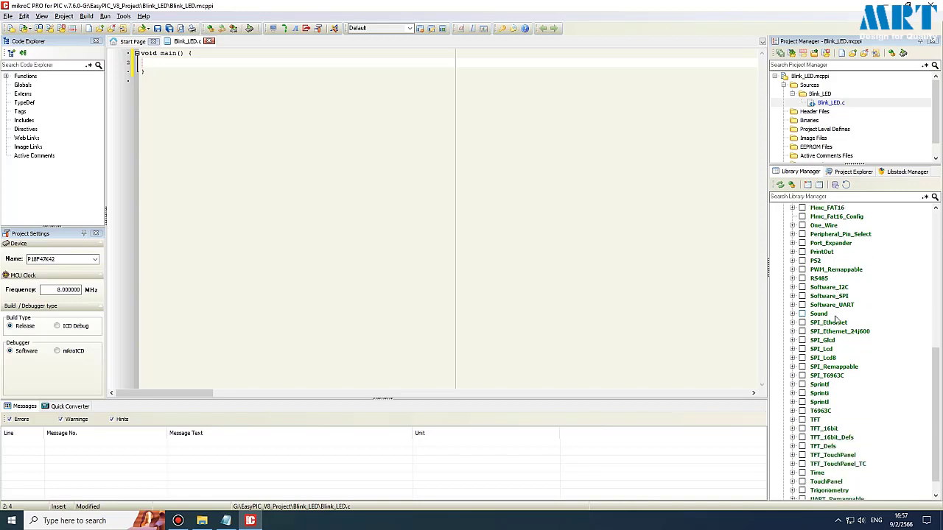
pyautogui.scroll(2, 836, 318)
pyautogui.scroll(-2, 836, 317)
pyautogui.scroll(2, 836, 315)
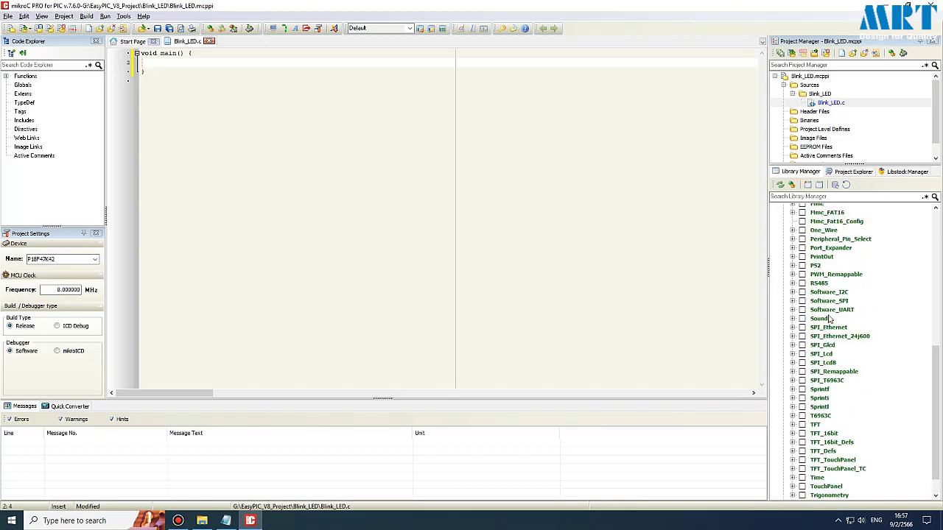
pyautogui.scroll(3, 831, 318)
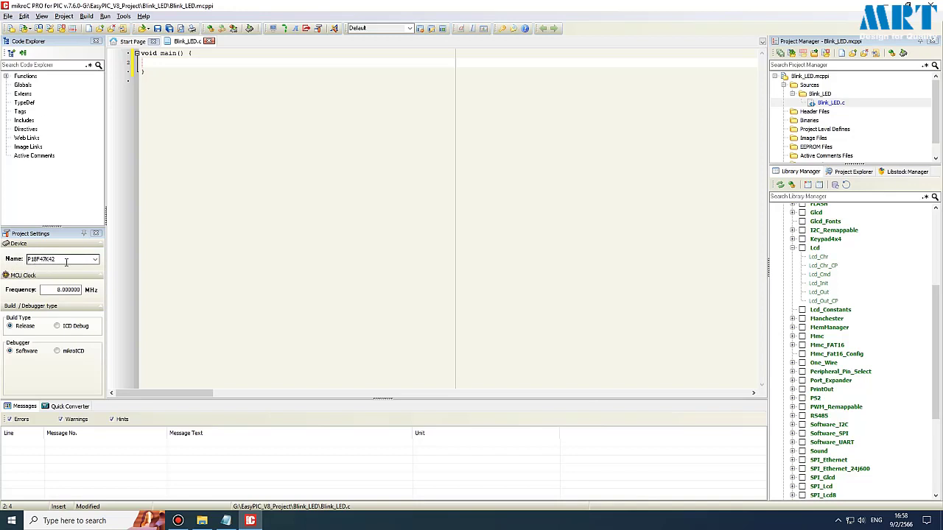
# Check the project's device list and clock frequency setting, and return the cursor to the main() body
pyautogui.click(95, 259)
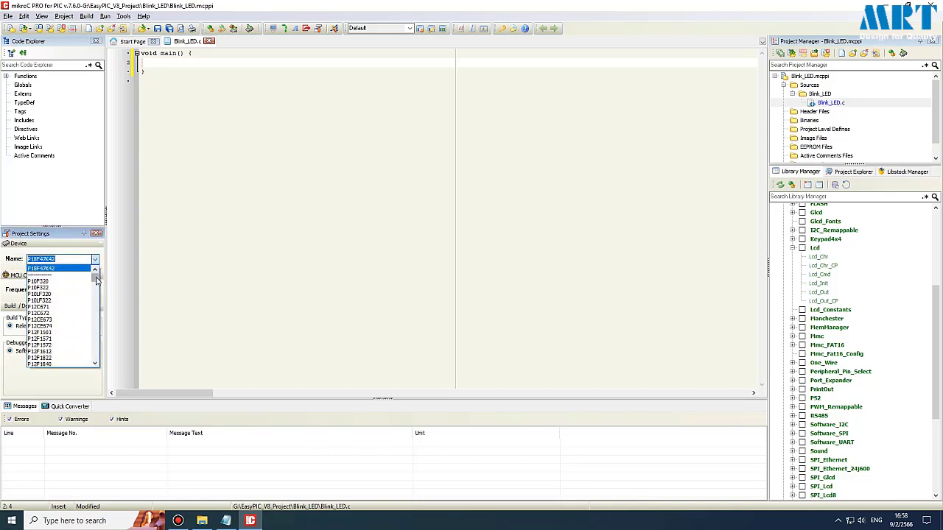
pyautogui.click(63, 242)
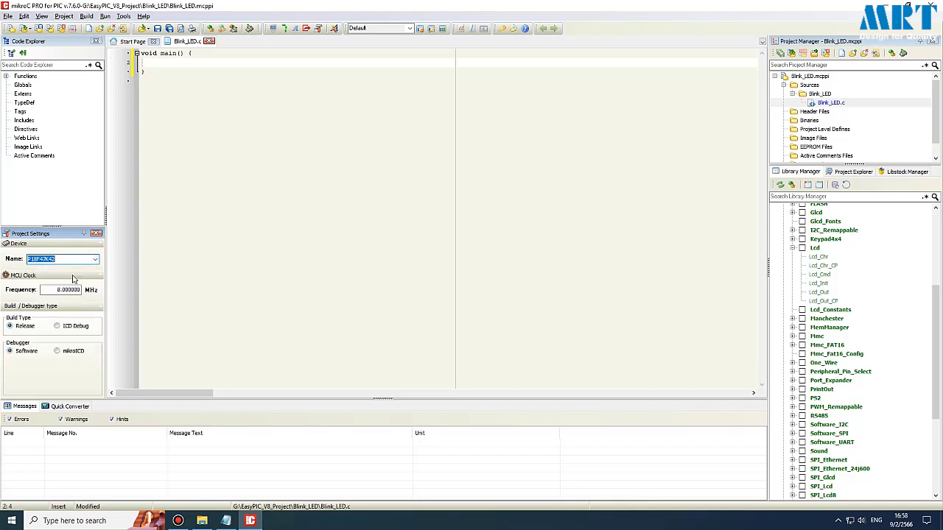
pyautogui.click(71, 289)
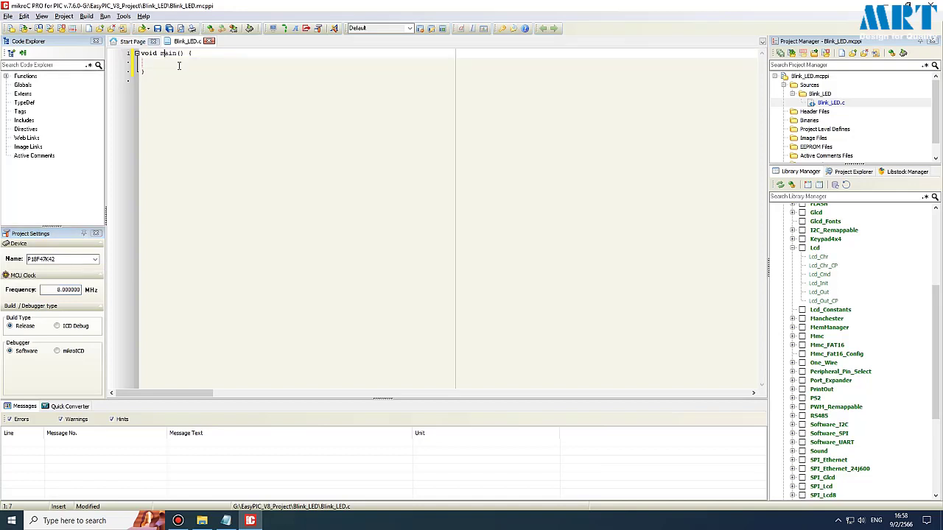
pyautogui.click(155, 63)
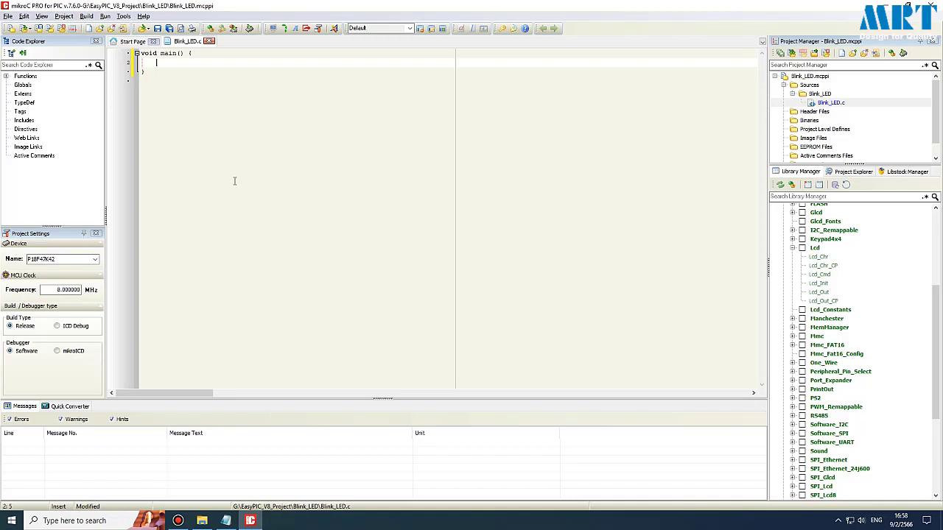
# Save the source file as main.c in the Blink_LED project folder and select it in the project tree
pyautogui.hotkey('ctrl', 's')
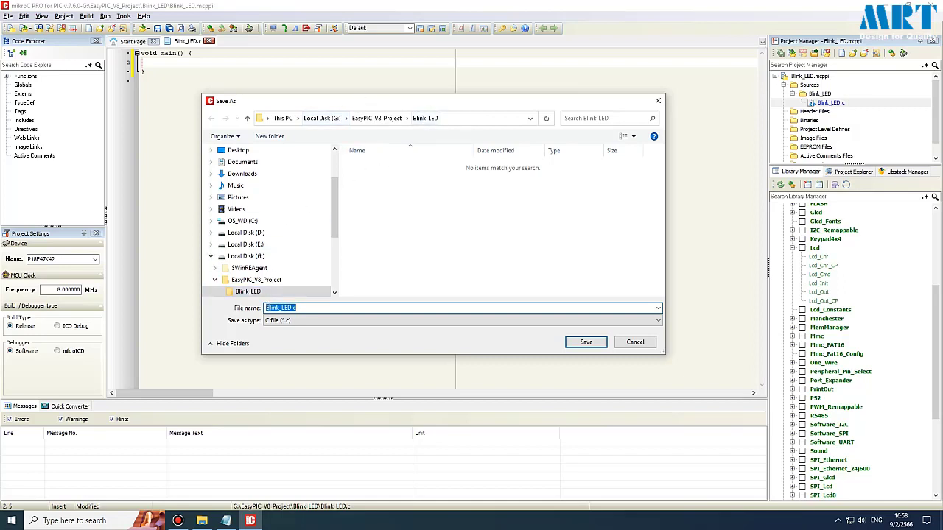
pyautogui.click(308, 308)
pyautogui.press('Left')
pyautogui.hotkey('shift', 'Right')
pyautogui.hotkey('shift', 'Right')
pyautogui.hotkey('shift', 'Right')
pyautogui.hotkey('shift', 'Right')
pyautogui.hotkey('shift', 'Right')
pyautogui.hotkey('shift', 'Right')
pyautogui.hotkey('shift', 'Right')
pyautogui.hotkey('shift', 'Right')
pyautogui.hotkey('shift', 'Right')
pyautogui.write('mian')
pyautogui.press('BackSpace')
pyautogui.press('BackSpace')
pyautogui.press('BackSpace')
pyautogui.write('ain')
pyautogui.click(582, 345)
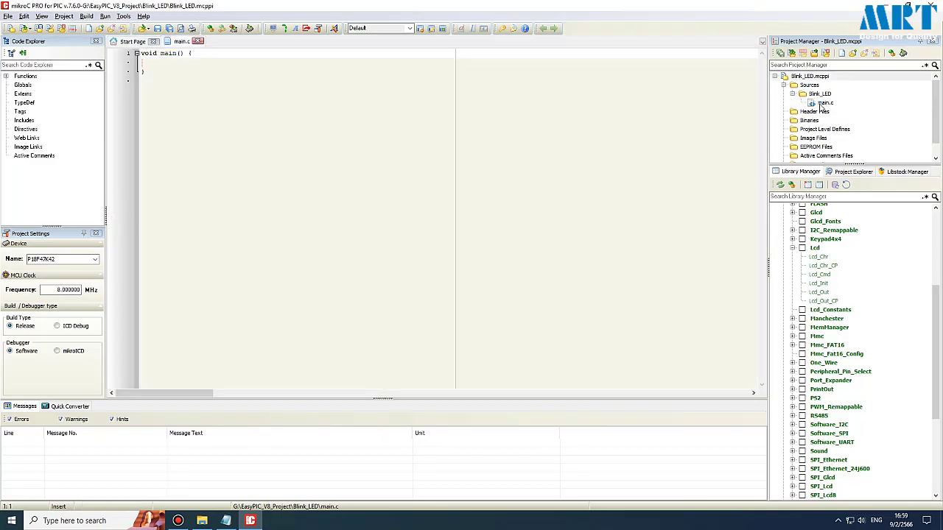
pyautogui.click(825, 103)
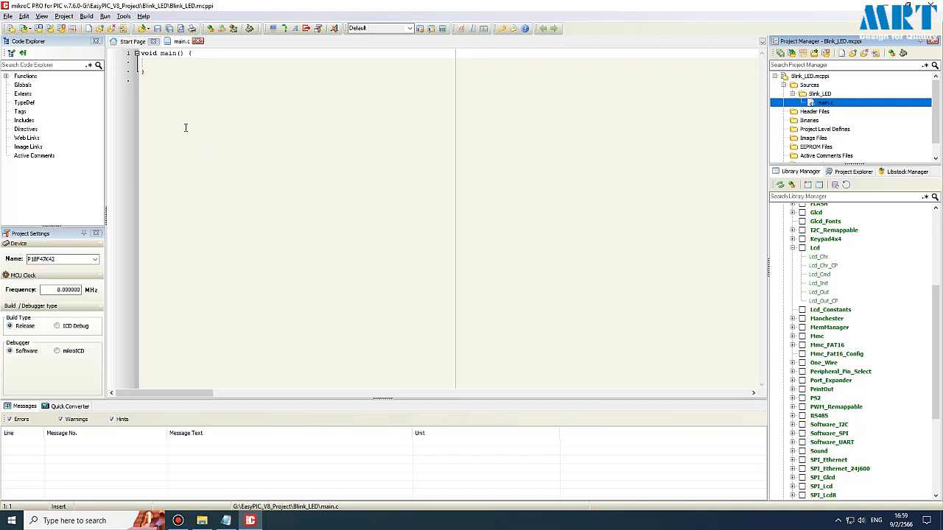
# Open the project for editing and review the configuration bit options of the P18F47K42
pyautogui.click(65, 16)
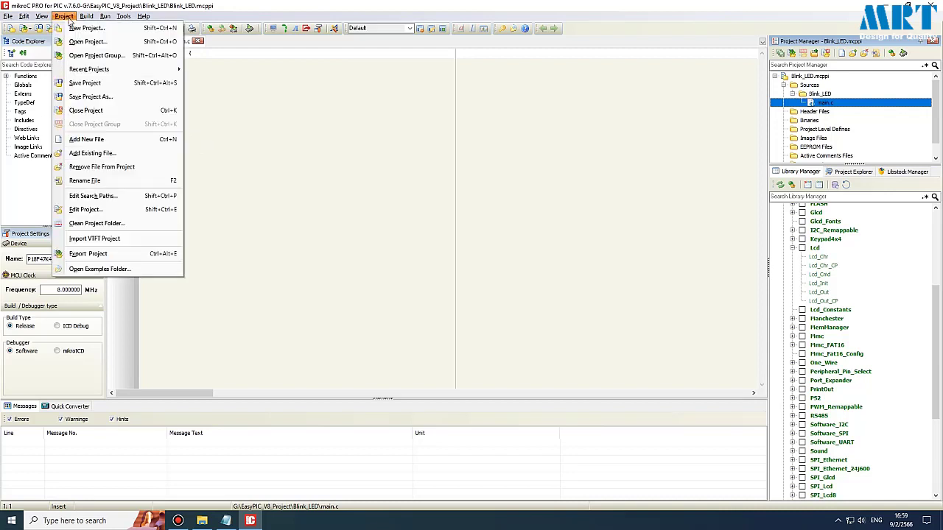
pyautogui.click(125, 213)
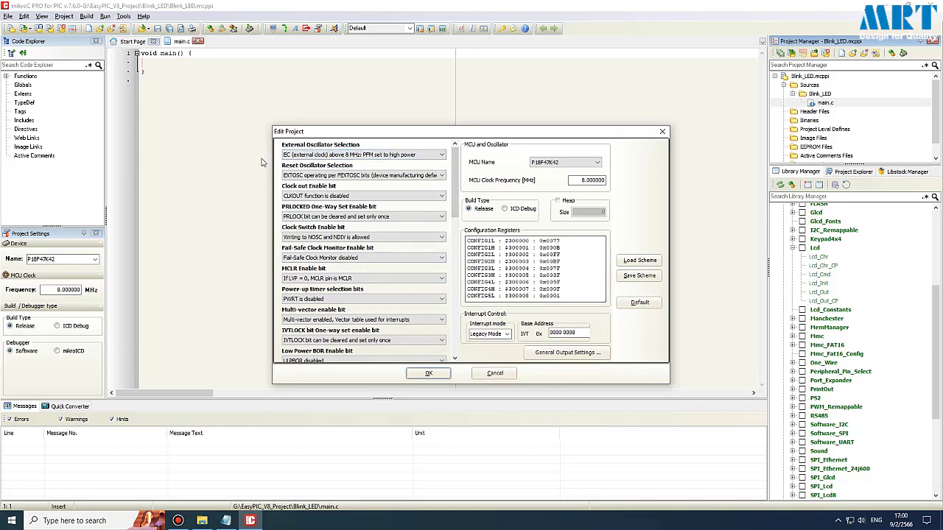
pyautogui.click(454, 360)
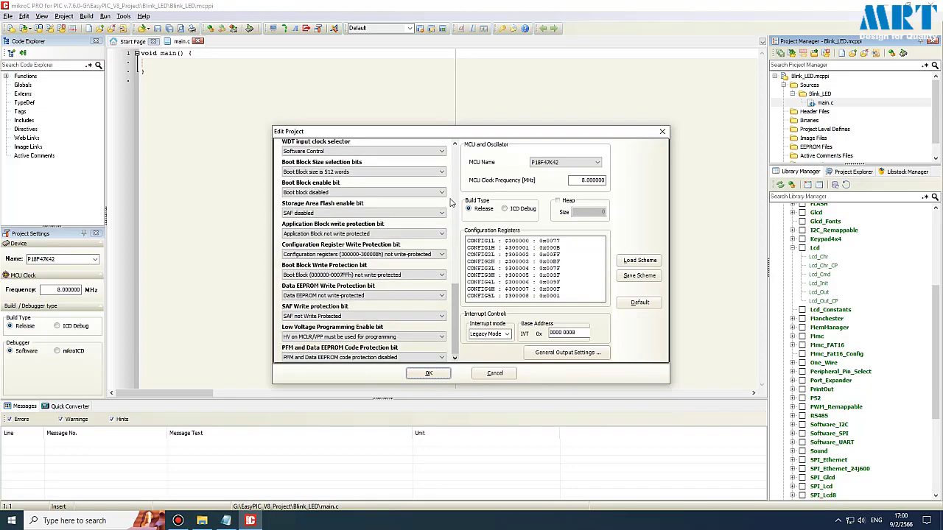
pyautogui.click(454, 144)
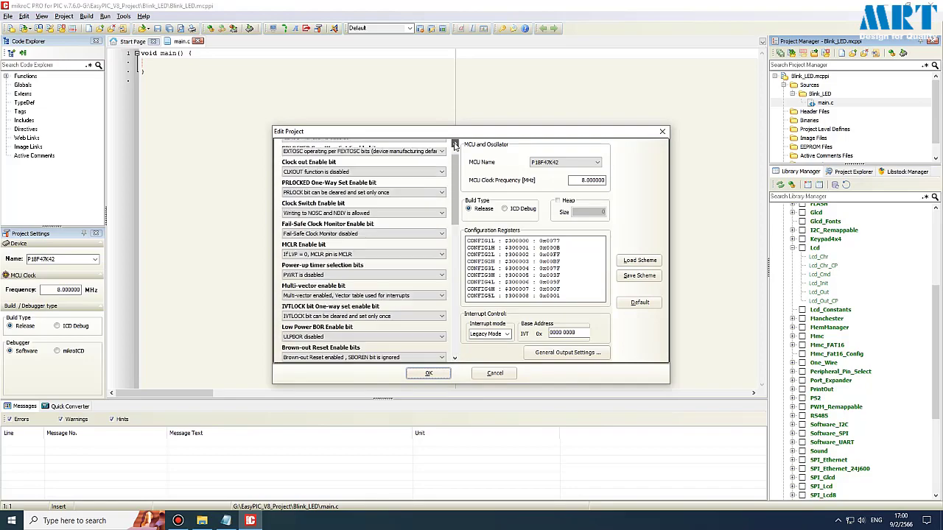
pyautogui.click(455, 145)
# Set the MCU to P10F320 to compare its configuration options, and set it back to P18F47K42
pyautogui.click(598, 163)
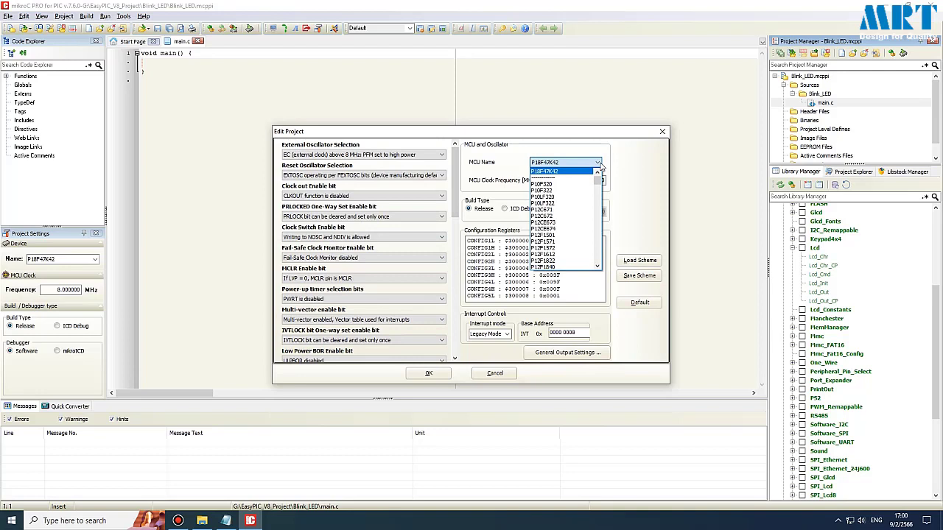
pyautogui.click(549, 184)
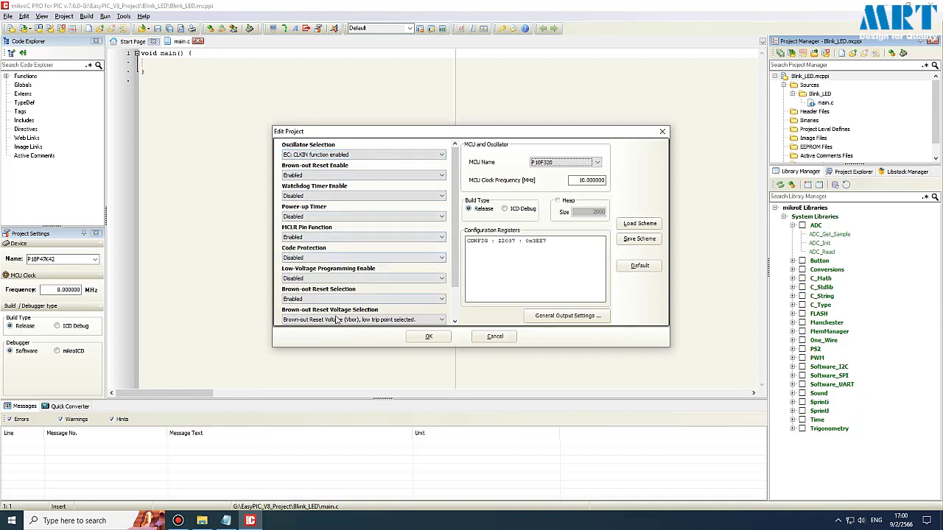
pyautogui.click(455, 322)
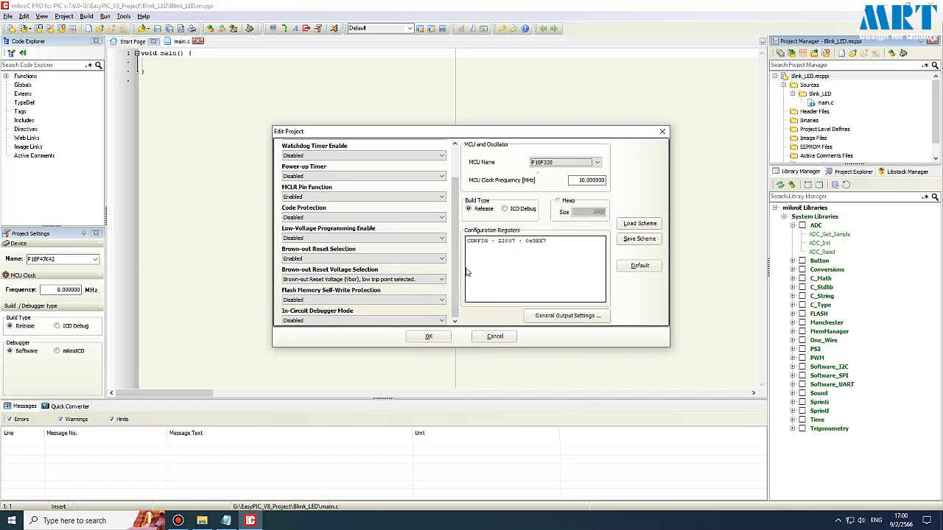
pyautogui.click(456, 145)
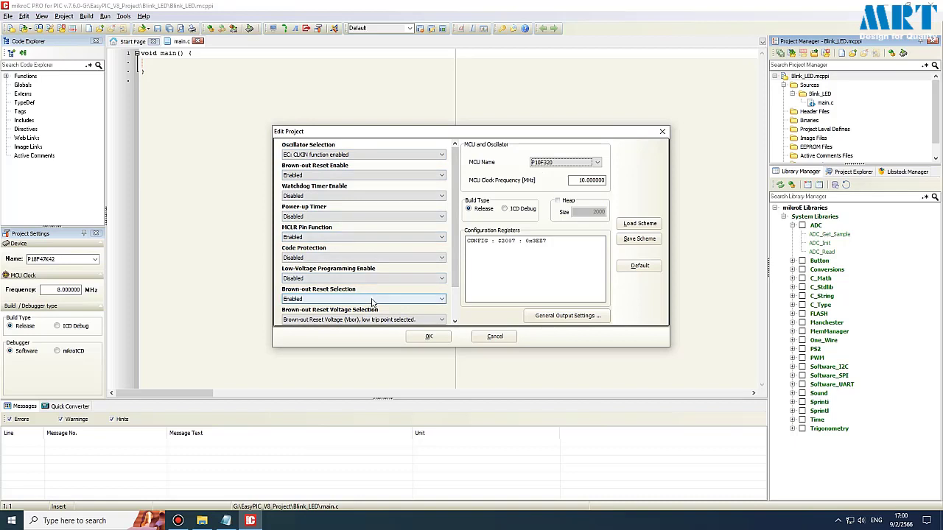
pyautogui.click(597, 162)
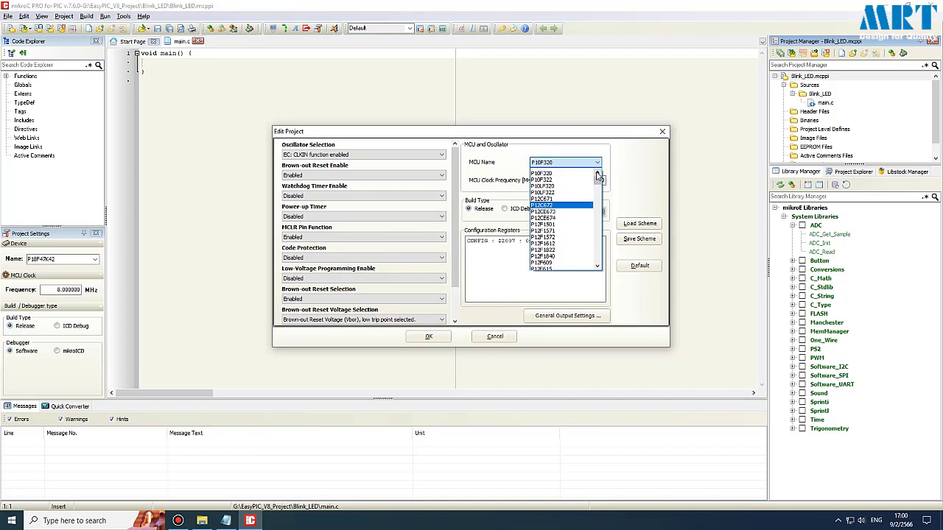
pyautogui.press('Escape')
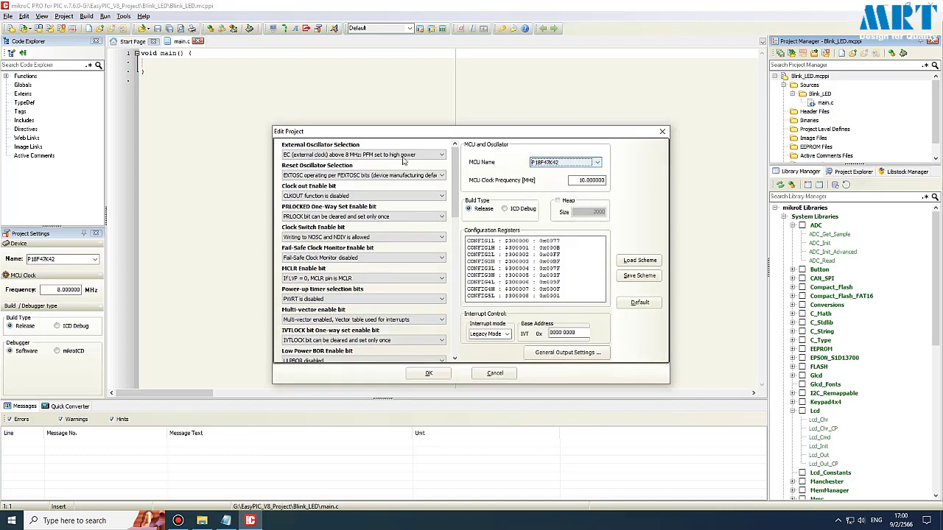
# Set the external oscillator selection to HS (crystal oscillator) above 8 MHz and the MCU clock frequency to 8 MHz
pyautogui.scroll(-10, 455, 361)
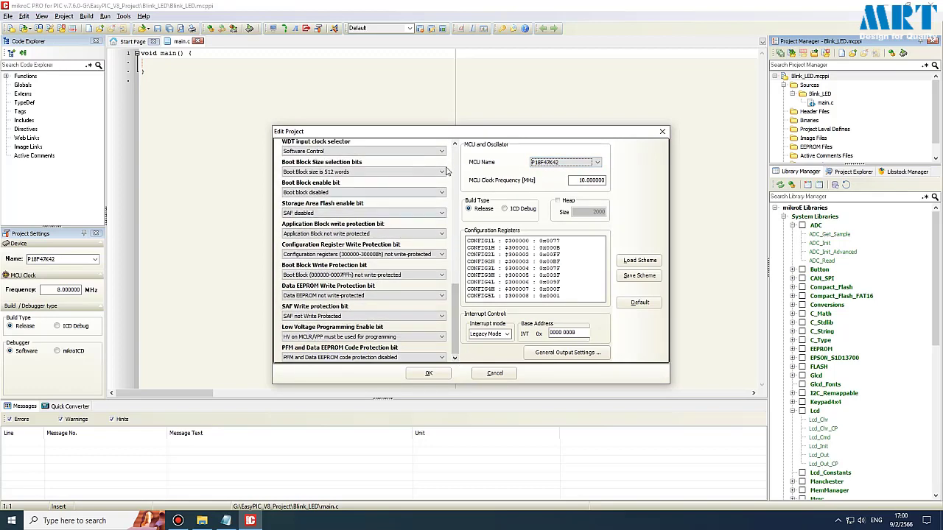
pyautogui.click(456, 144)
pyautogui.click(456, 145)
pyautogui.scroll(5, 456, 145)
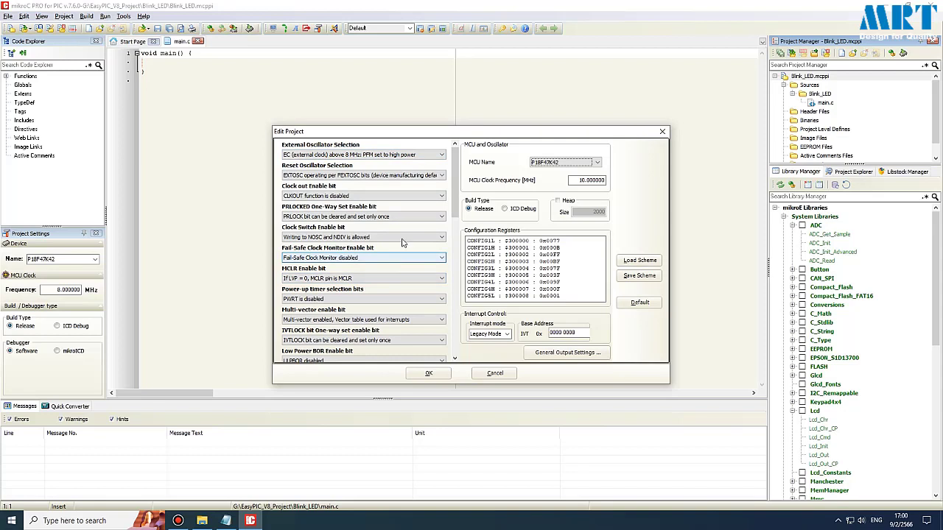
pyautogui.click(412, 155)
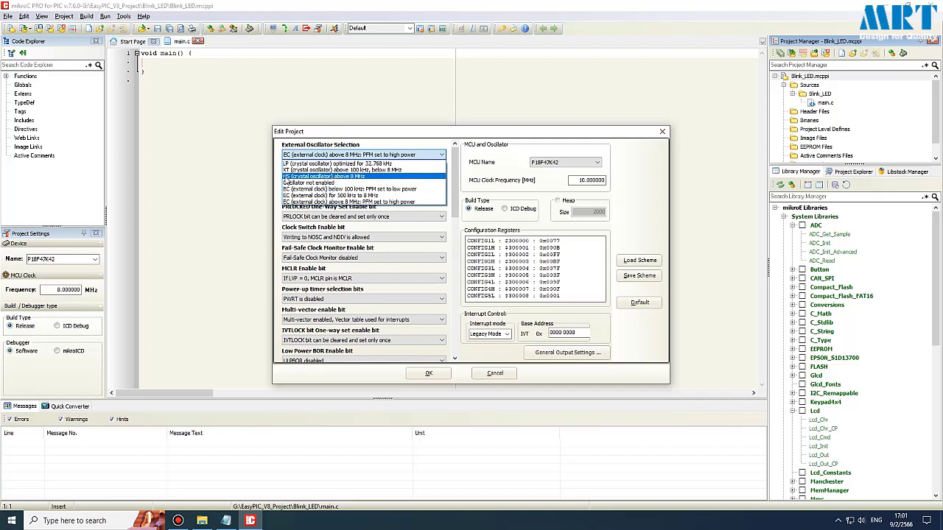
pyautogui.click(354, 179)
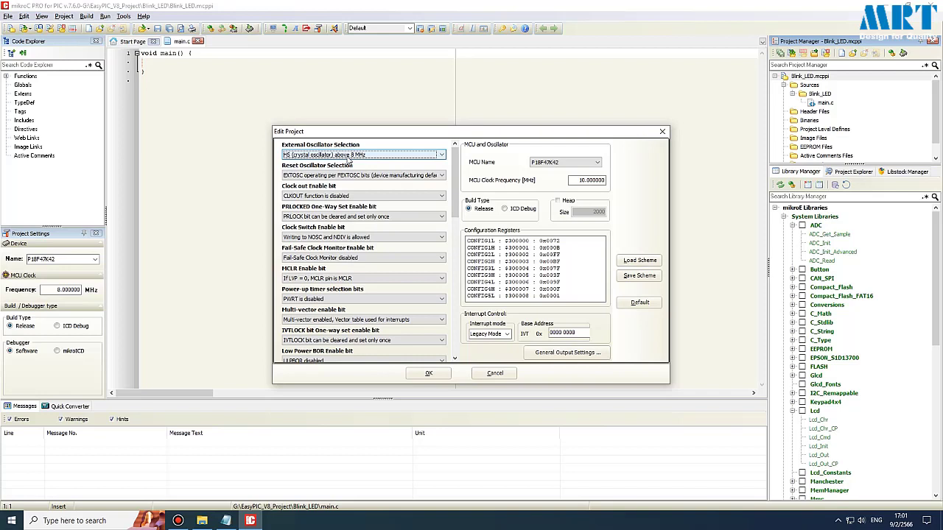
pyautogui.click(572, 181)
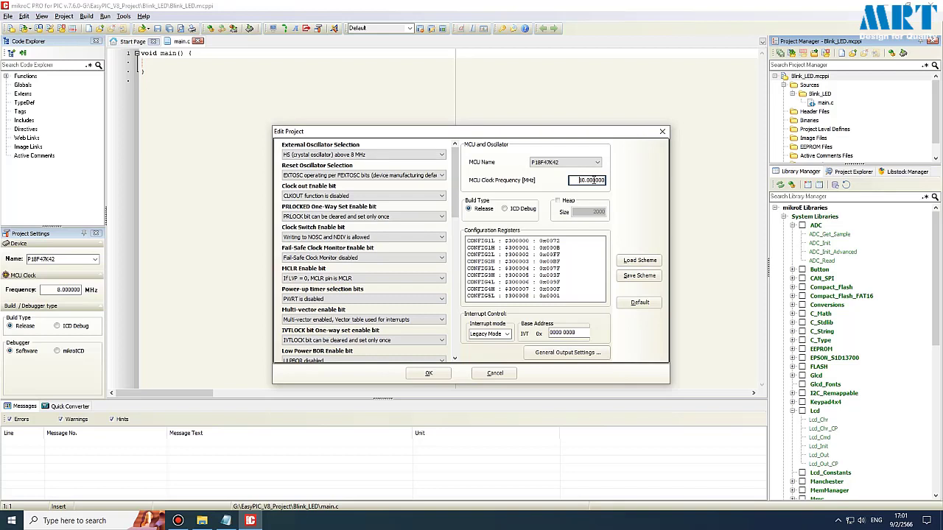
pyautogui.write('8')
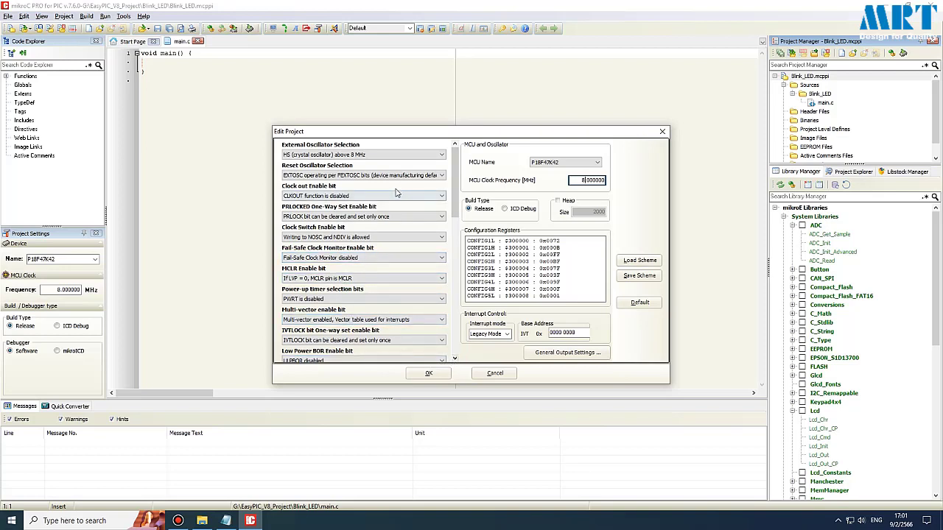
# Set the WDT operating mode to "WDT Disabled; SWDTEN is ignored" and apply the project settings
pyautogui.click(455, 358)
pyautogui.click(455, 359)
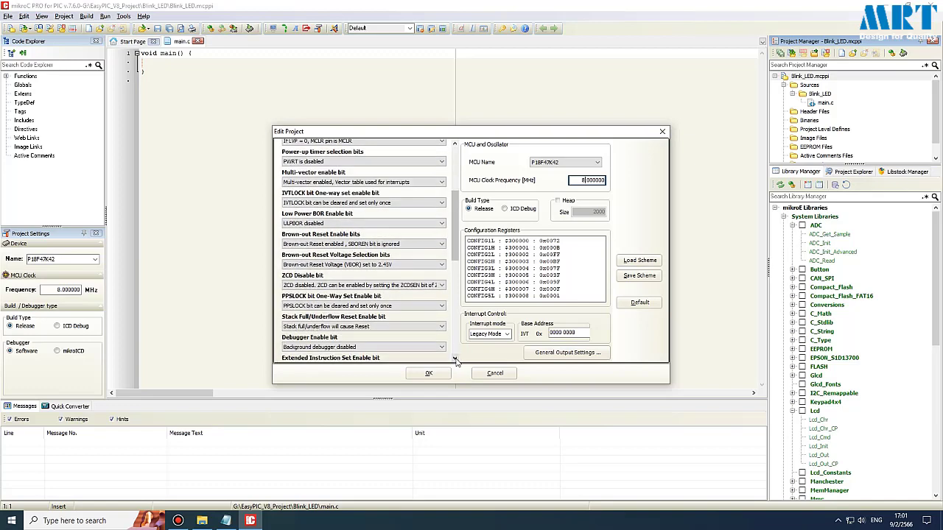
pyautogui.click(454, 359)
pyautogui.click(454, 359)
pyautogui.click(454, 359)
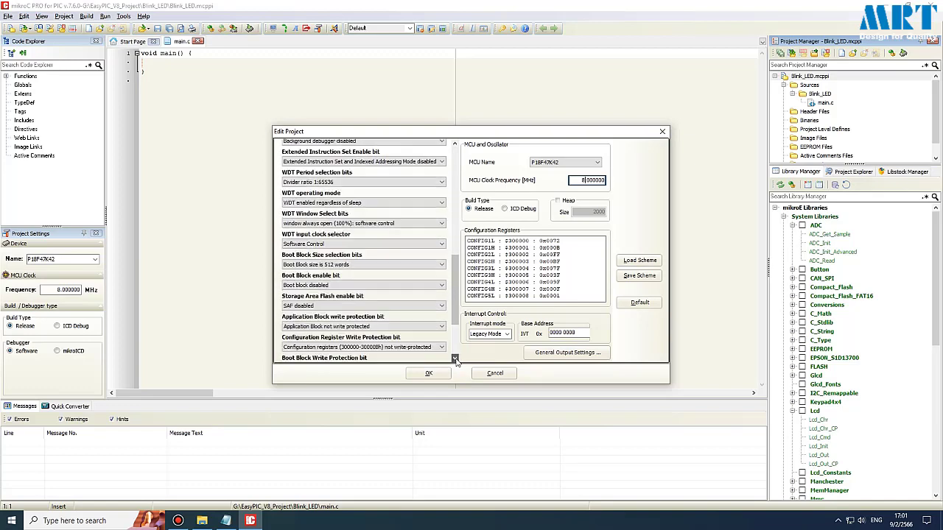
pyautogui.click(455, 359)
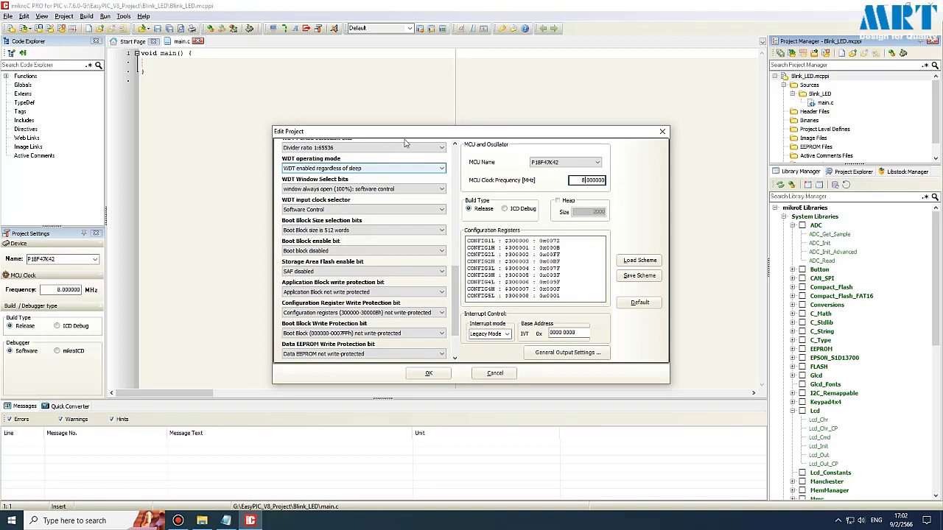
pyautogui.click(455, 144)
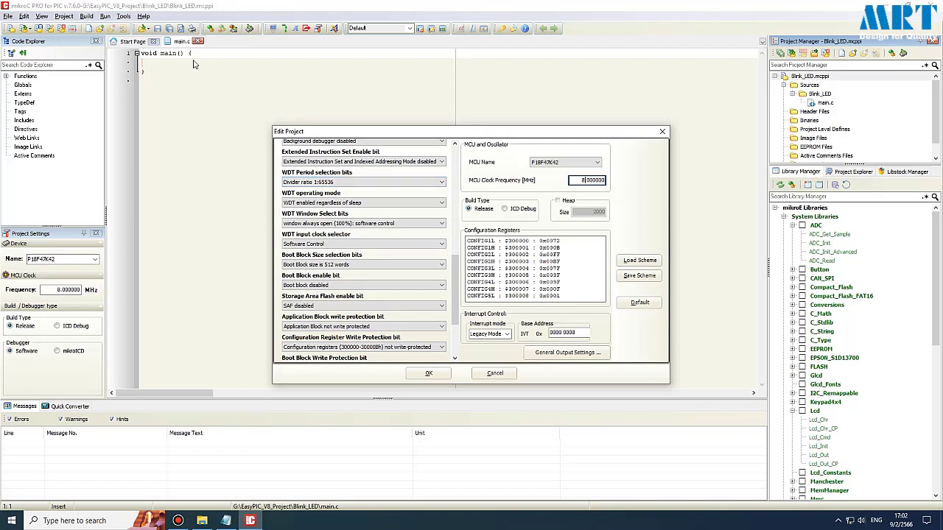
pyautogui.click(349, 204)
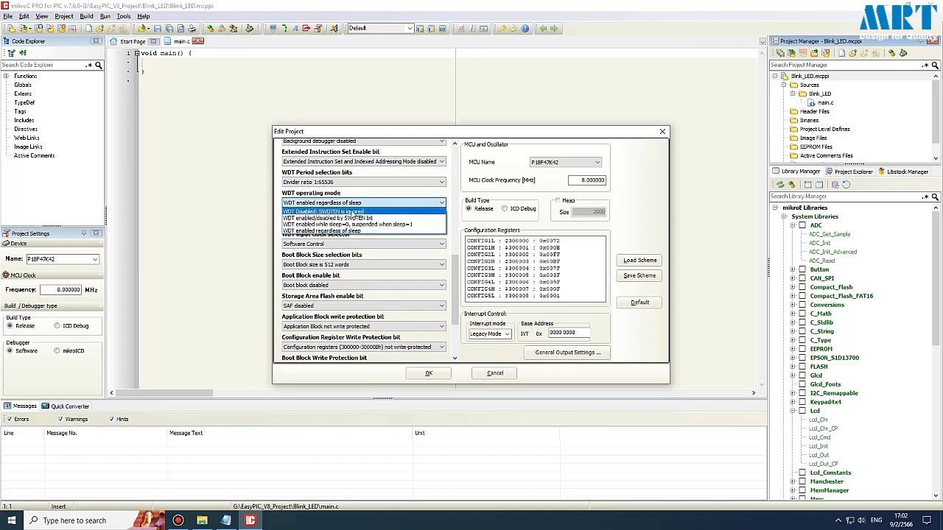
pyautogui.click(355, 212)
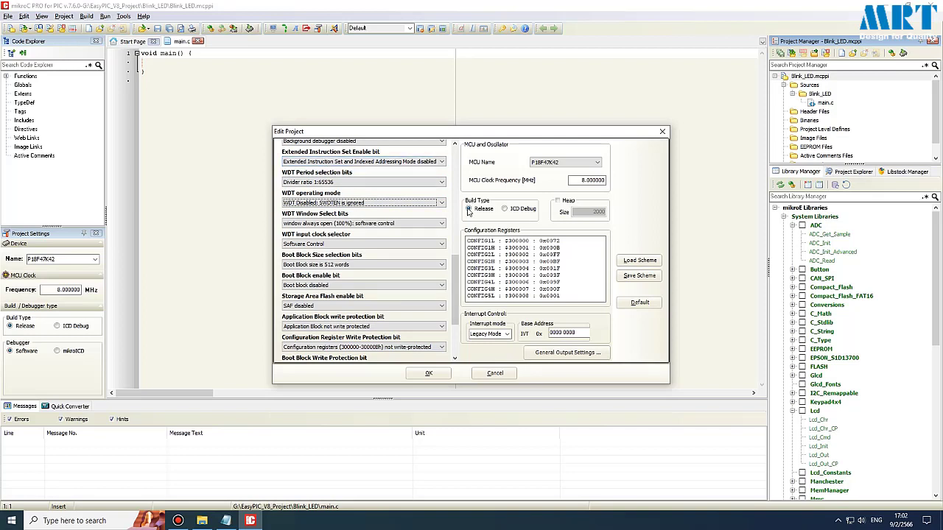
pyautogui.click(441, 375)
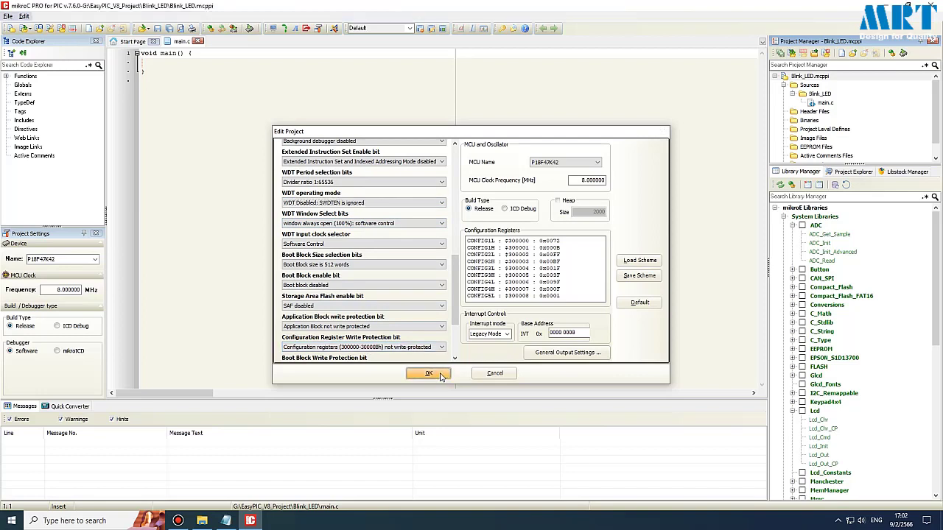
# Place the cursor inside main(), switch to Notepad and copy the code from ANSELD=0x00 to the end of the while(1) loop
pyautogui.click(159, 64)
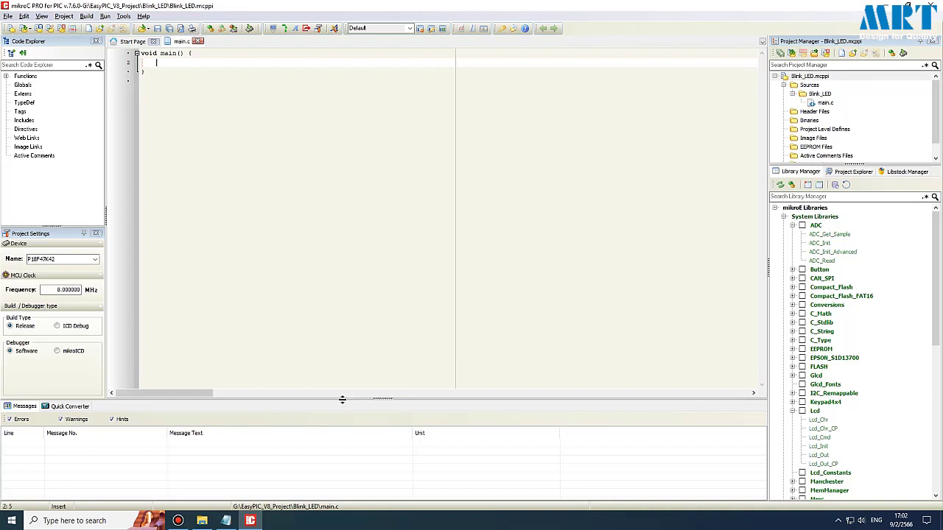
pyautogui.click(226, 521)
pyautogui.click(657, 468)
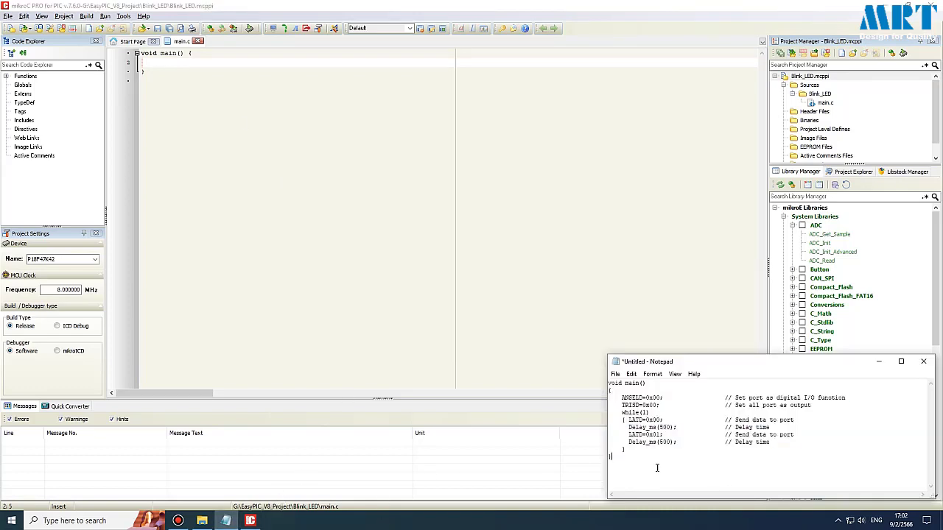
pyautogui.moveTo(622, 461); pyautogui.dragTo(599, 383)
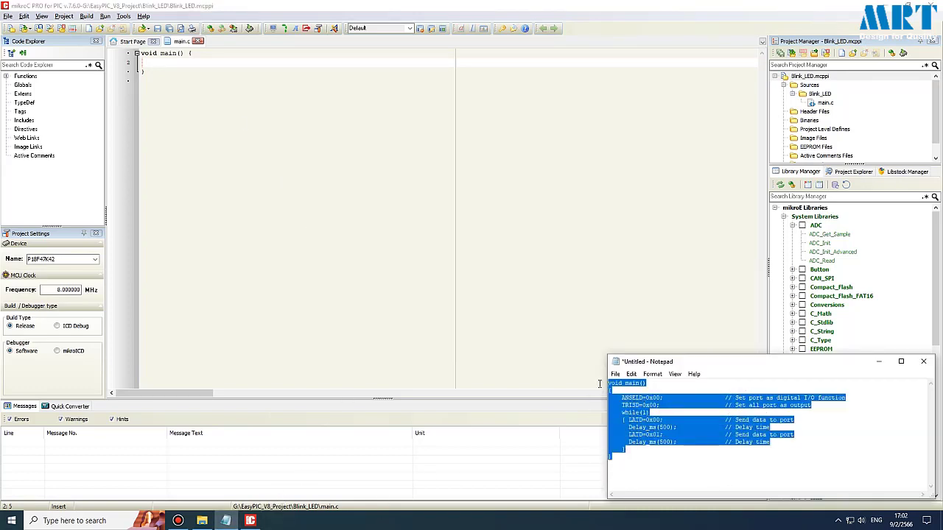
pyautogui.click(609, 413)
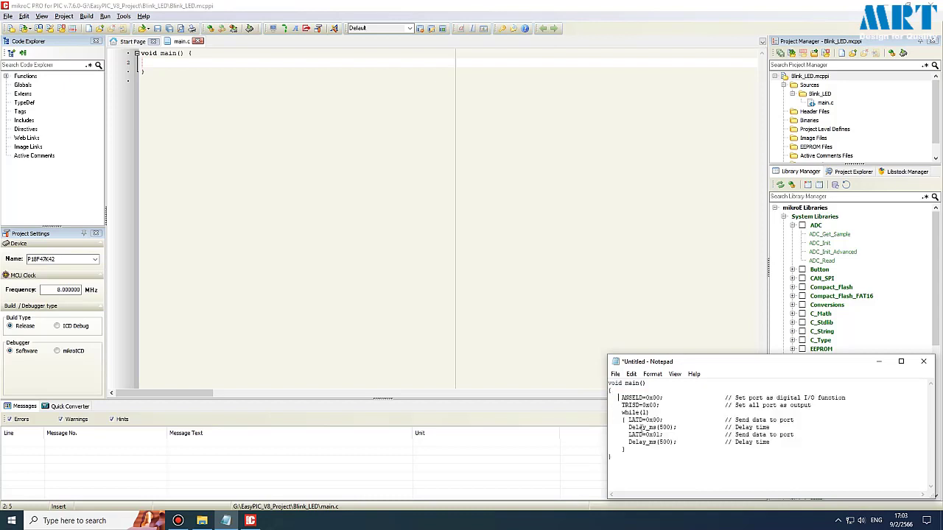
pyautogui.keyDown('shift'); pyautogui.click(633, 452); pyautogui.keyUp('shift')
pyautogui.hotkey('ctrl', 'c')
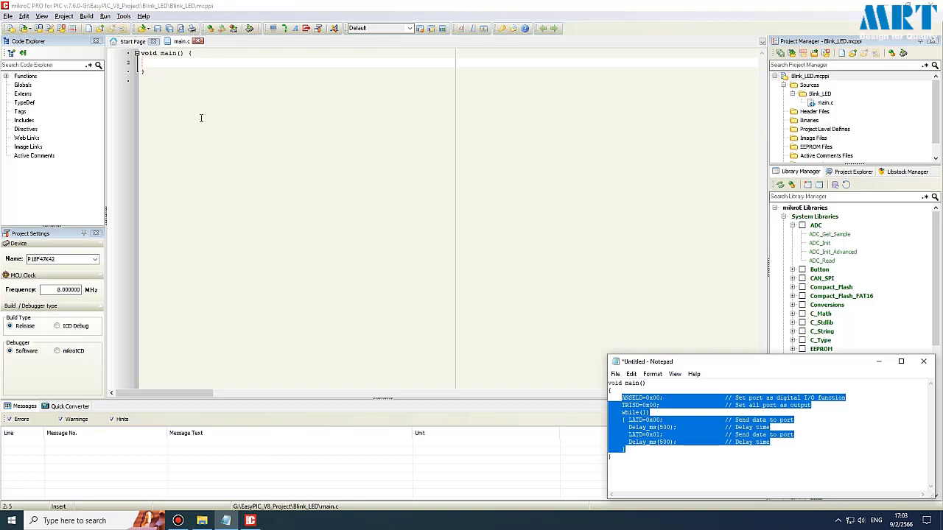
# Paste the copied LED blinking code into the indented empty line inside main() in main.c
pyautogui.click(248, 62)
pyautogui.press('Tab')
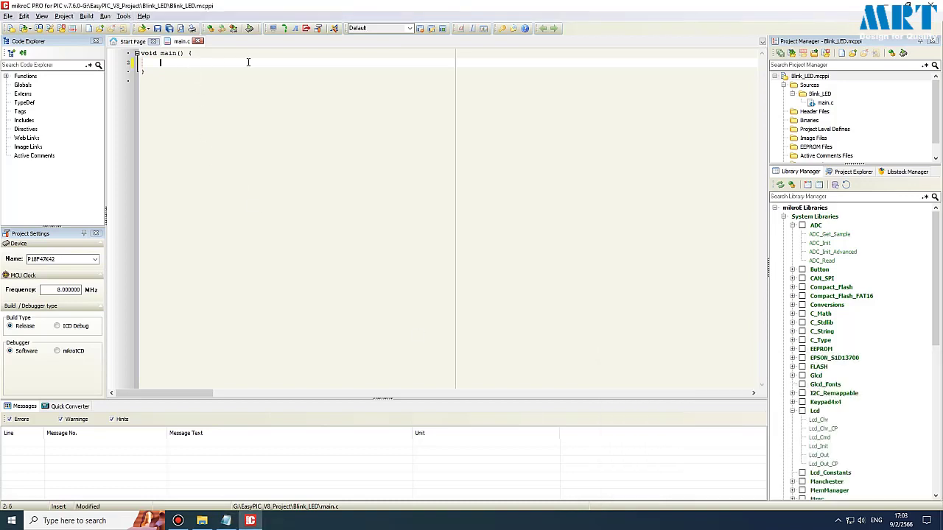
pyautogui.hotkey('ctrl', 'v')
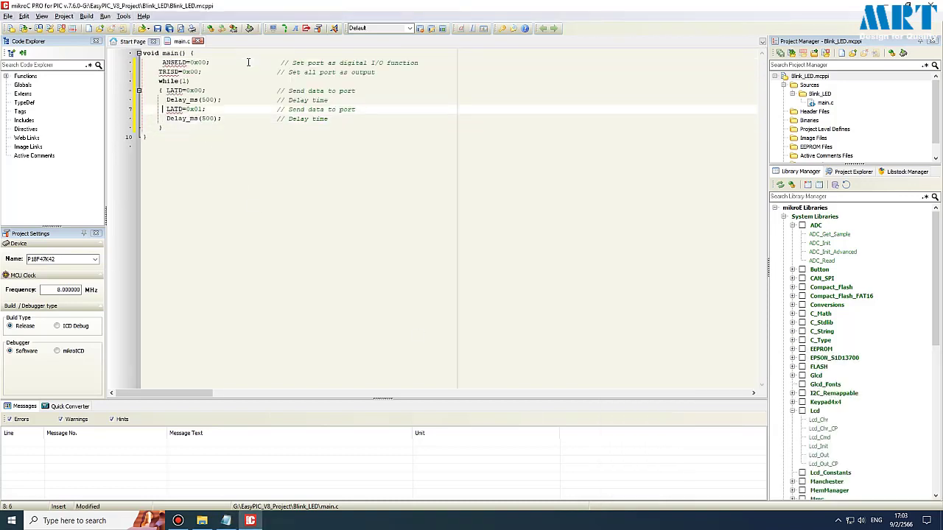
# Align the indentation of the ANSELD=0x00 line with the TRISD line below it and save main.c
pyautogui.click(248, 62)
pyautogui.press('Home')
pyautogui.press('BackSpace')
pyautogui.press('BackSpace')
pyautogui.press('BackSpace')
pyautogui.press('BackSpace')
pyautogui.press('BackSpace')
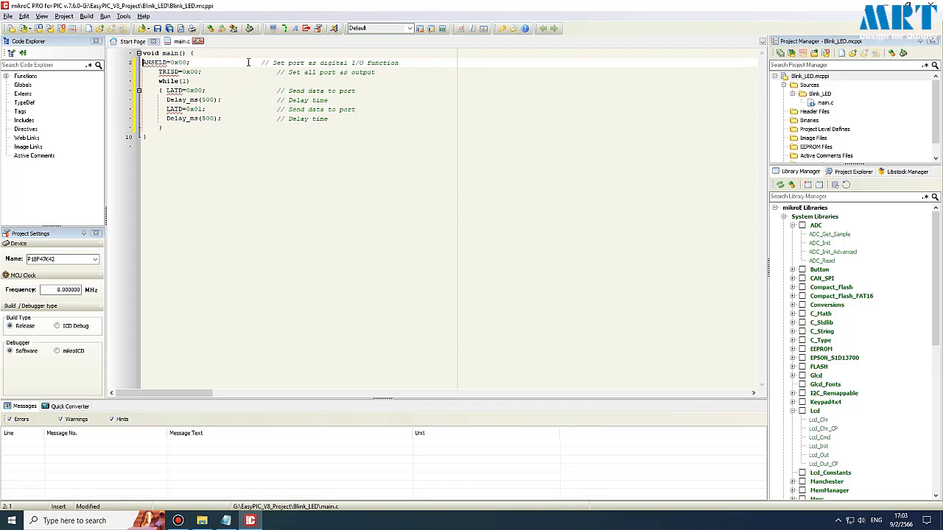
pyautogui.press('Tab')
pyautogui.press('Down')
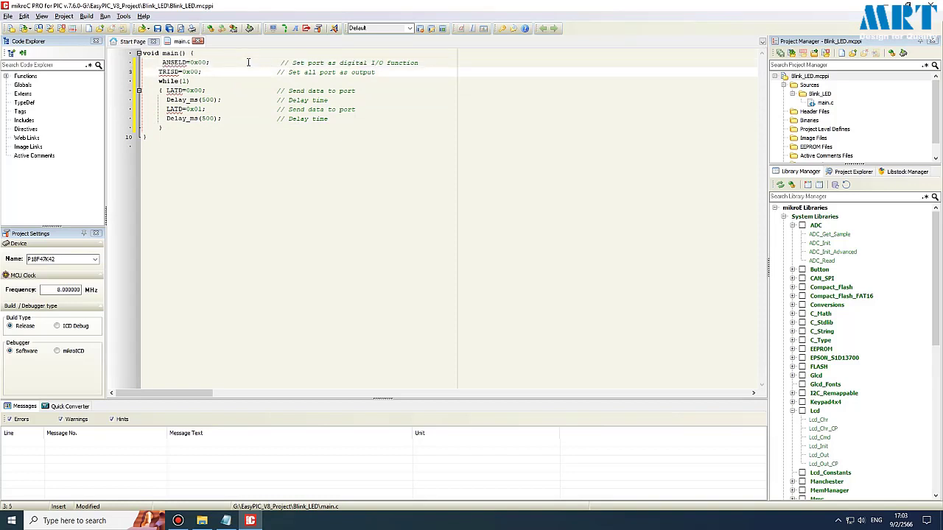
pyautogui.press('Up')
pyautogui.press('Delete')
pyautogui.hotkey('ctrl', 's')
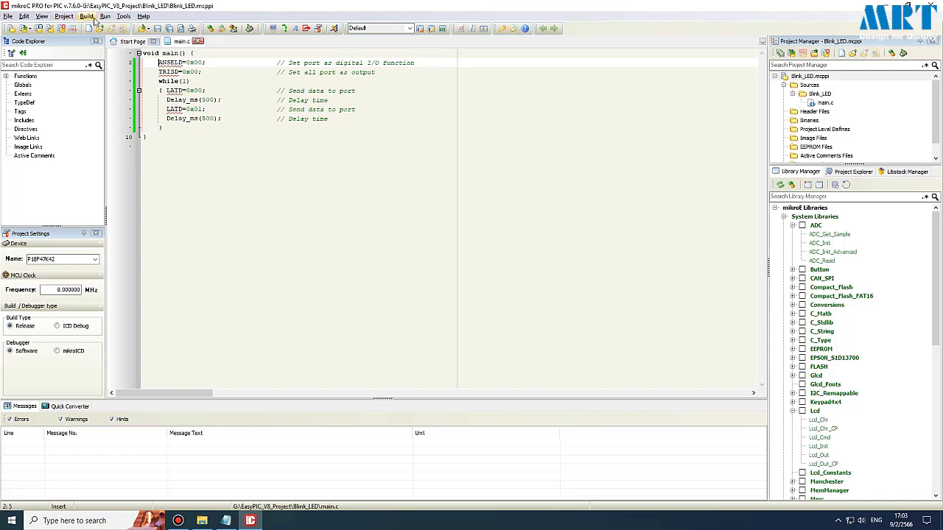
# Build the Blink_LED project, review the build messages and build it again
pyautogui.click(211, 29)
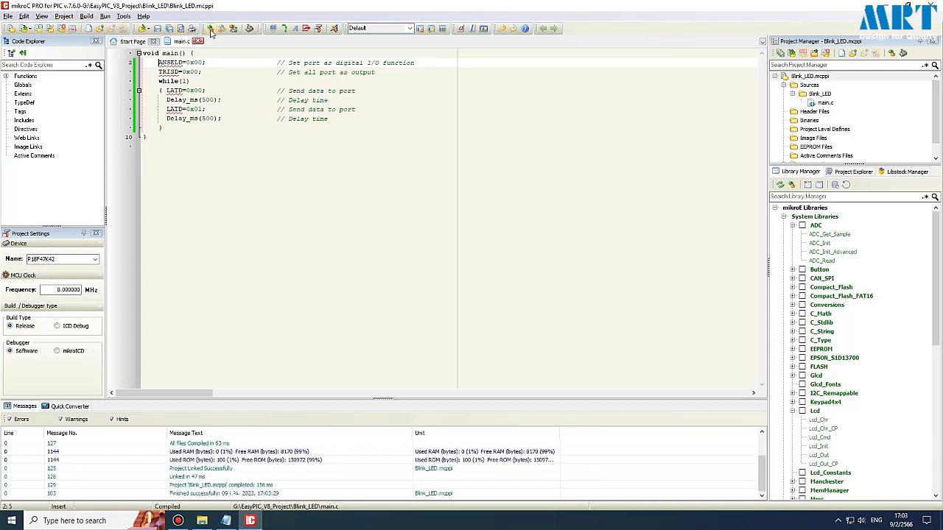
pyautogui.click(243, 470)
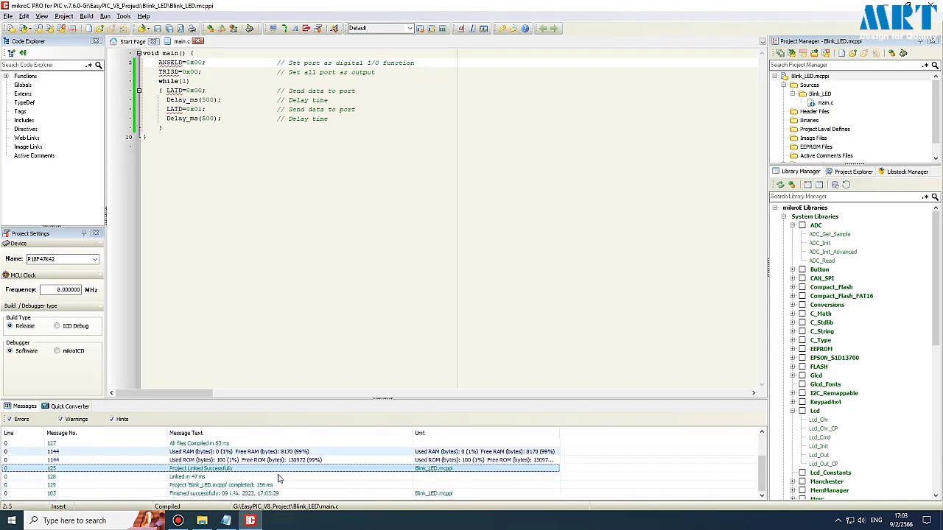
pyautogui.rightClick(601, 467)
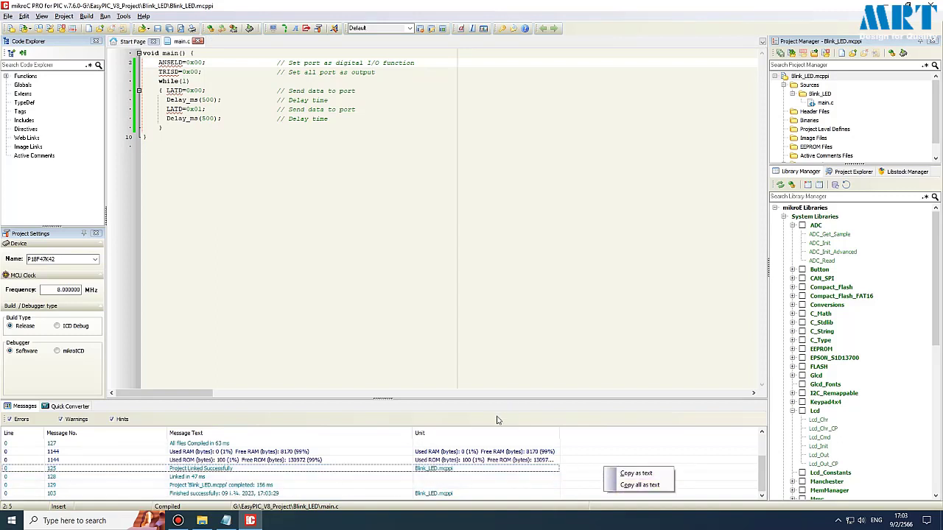
pyautogui.click(473, 451)
pyautogui.click(211, 29)
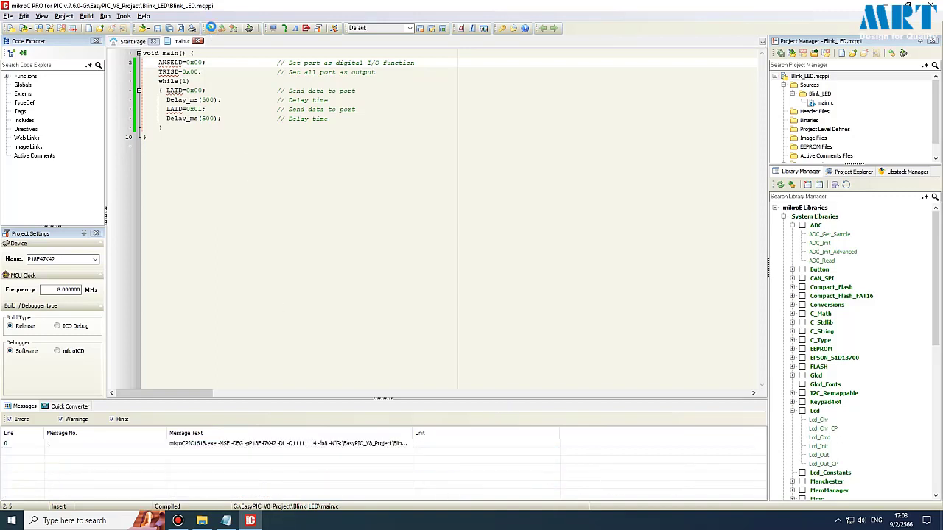
# Remove the semicolon after LATD=0x00 in the while loop, build the project and examine the reported errors
pyautogui.click(200, 118)
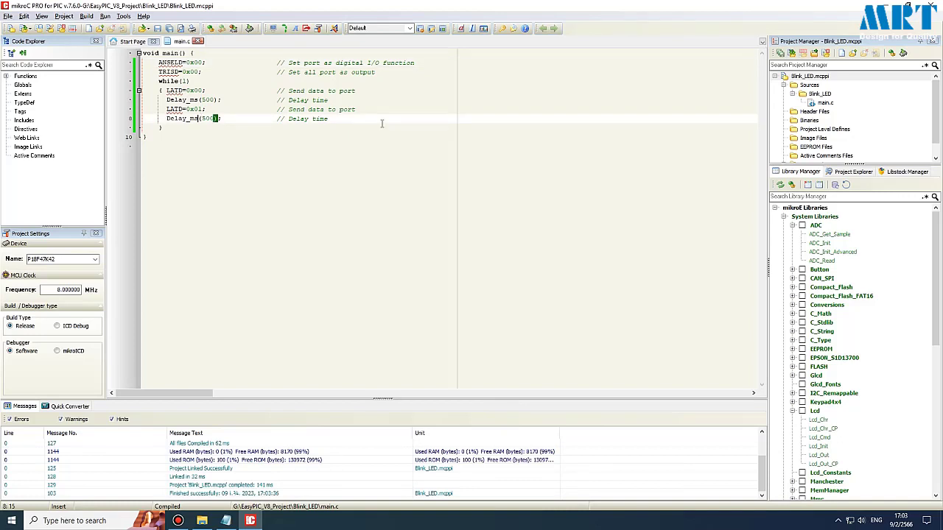
pyautogui.press('Up')
pyautogui.press('Up')
pyautogui.press('Up')
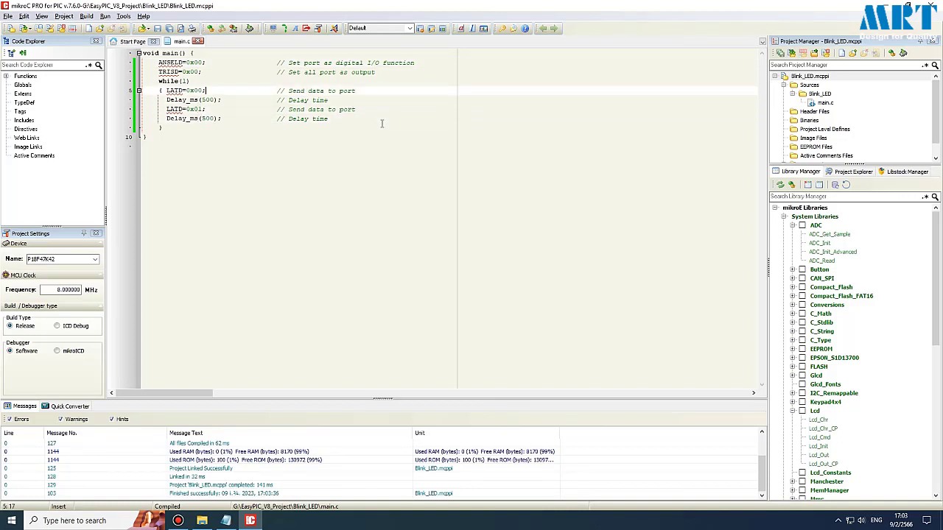
pyautogui.press('BackSpace')
pyautogui.click(213, 28)
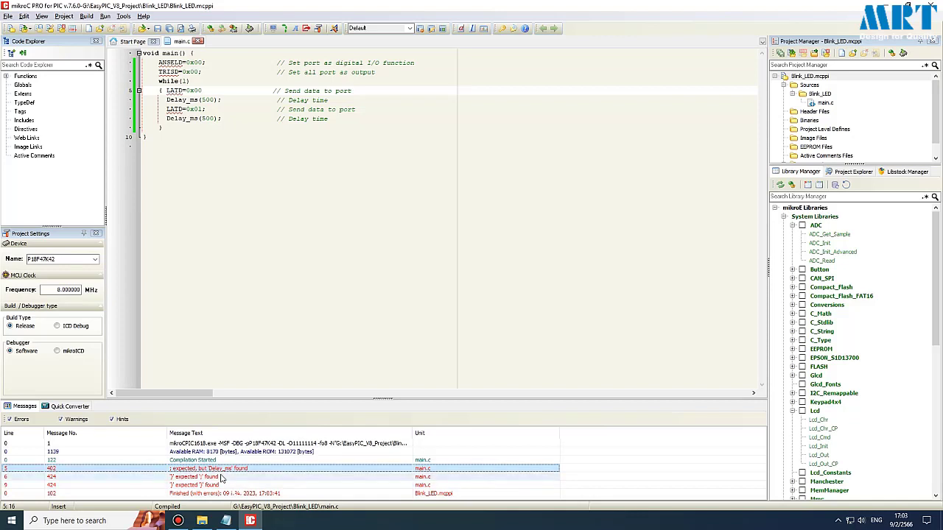
pyautogui.click(213, 477)
pyautogui.click(215, 485)
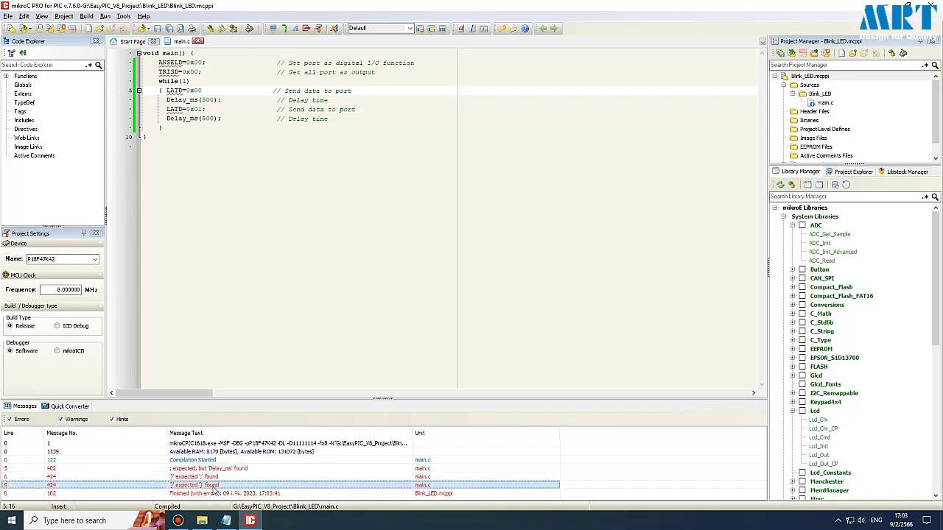
# Restore the semicolon after LATD=0x00, save main.c and rebuild the project
pyautogui.click(203, 90)
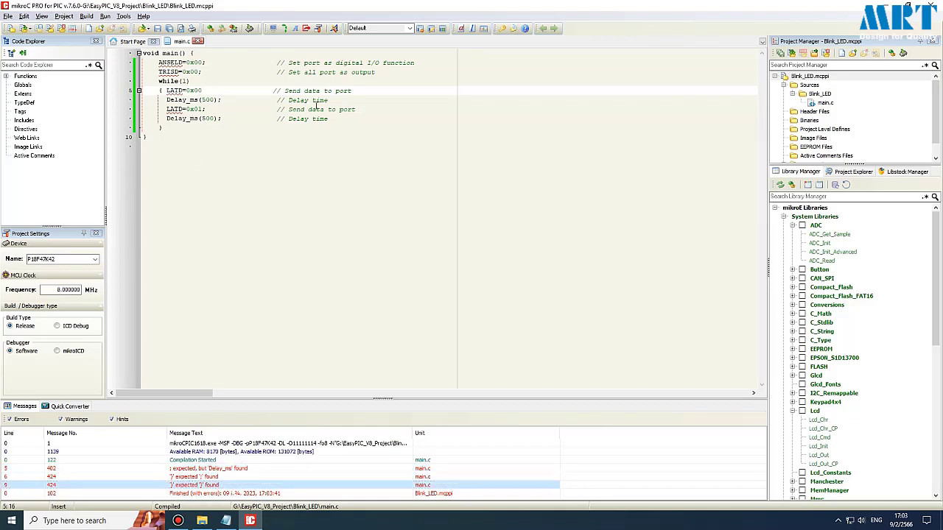
pyautogui.write(';')
pyautogui.hotkey('ctrl', 's')
pyautogui.click(179, 71)
pyautogui.click(210, 28)
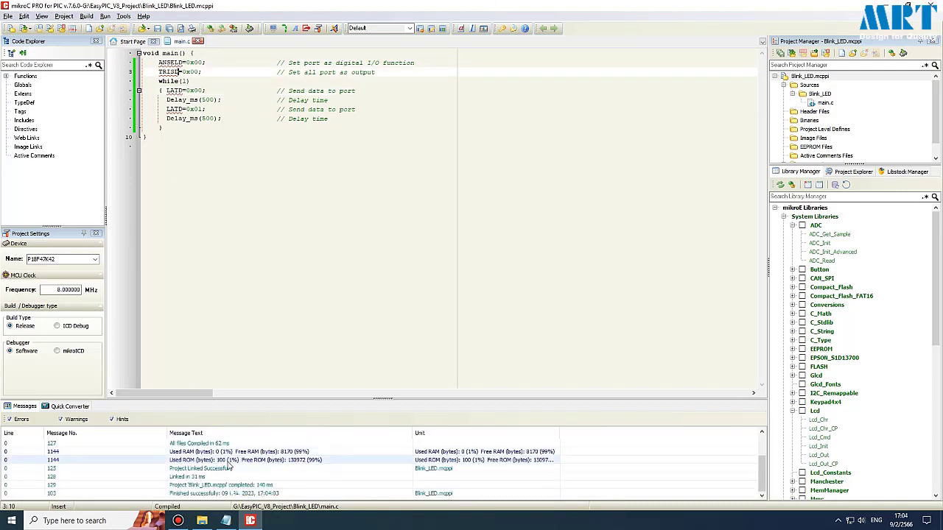
# Switch to File Explorer, narrow its window and open Blink_LED.mcppi from the Blink_LED folder
pyautogui.moveTo(159, 63); pyautogui.dragTo(164, 129)
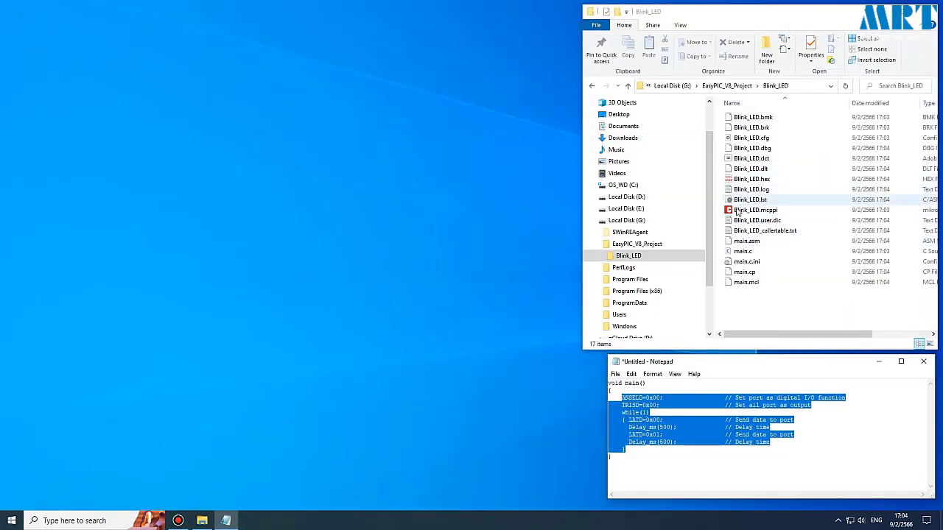
pyautogui.moveTo(583, 235); pyautogui.dragTo(605, 236)
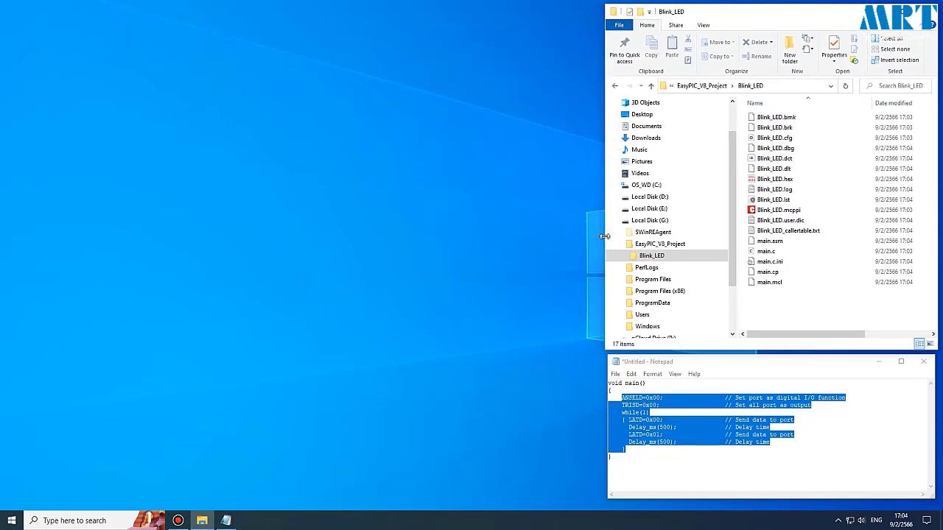
pyautogui.doubleClick(796, 210)
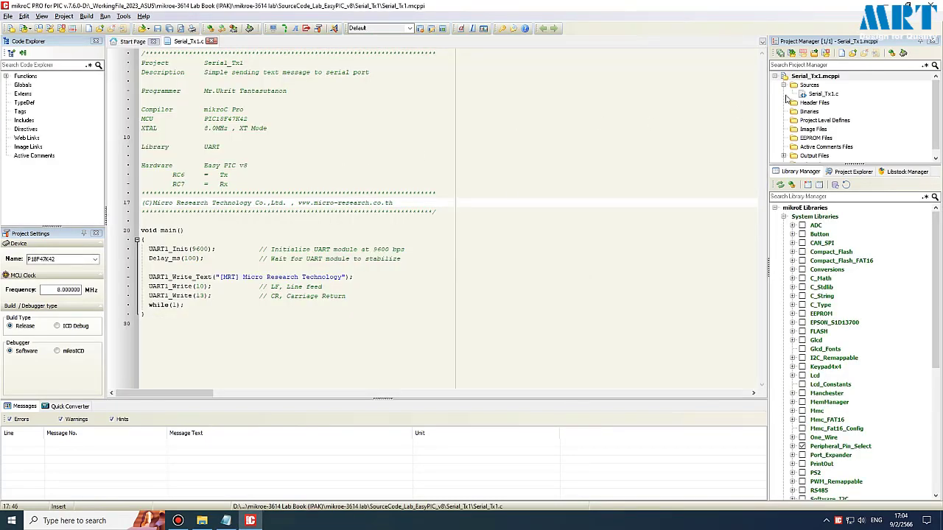
# Close the Serial_Tx1 project without saving its changes
pyautogui.rightClick(807, 77)
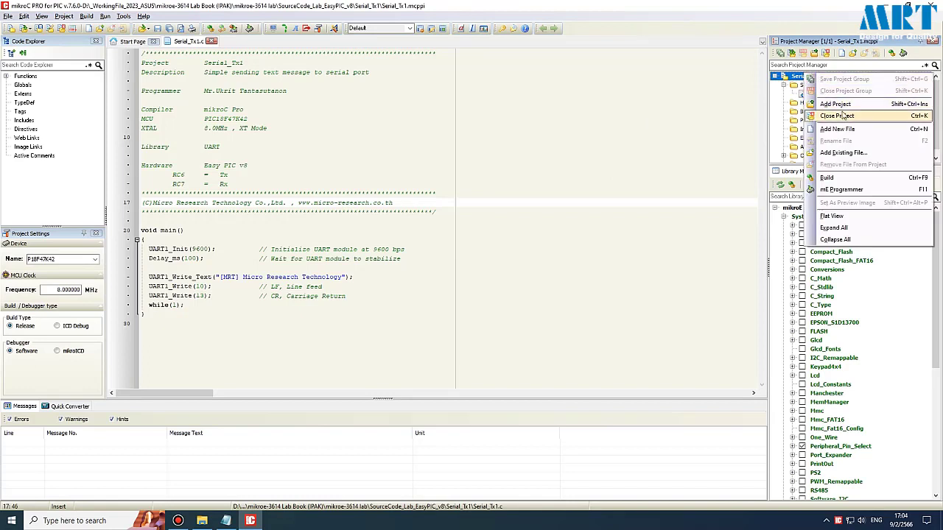
pyautogui.click(837, 116)
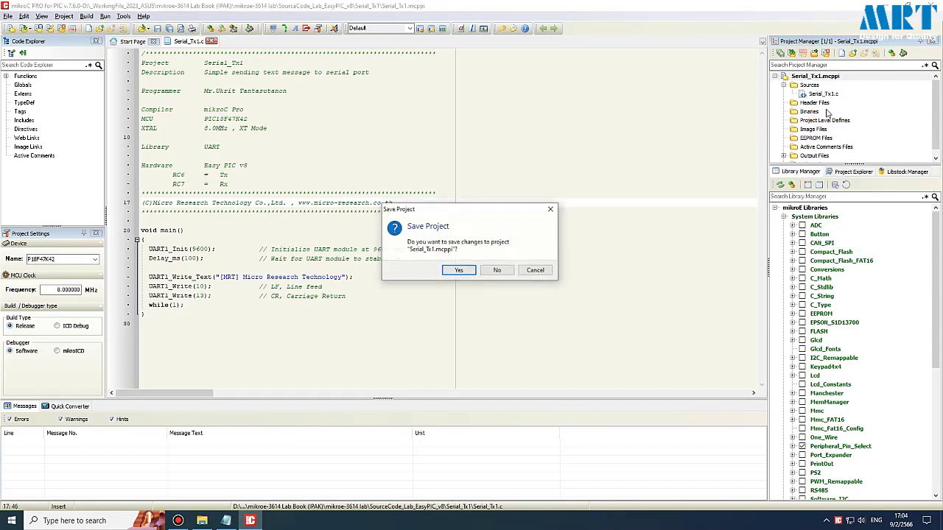
pyautogui.click(497, 269)
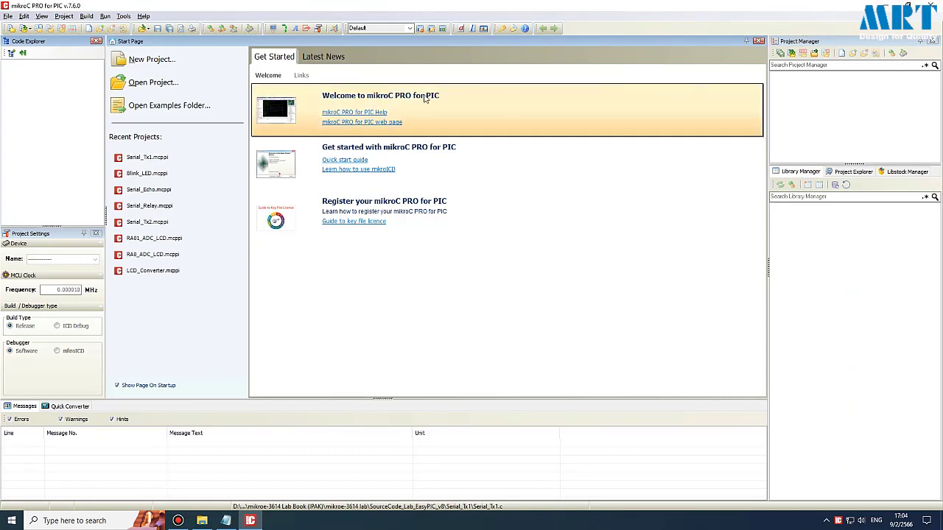
# Open the Blink_LED.mcppi project, using the EasyPIC_V8_Project\Blink_LED folder path copied from File Explorer
pyautogui.click(177, 84)
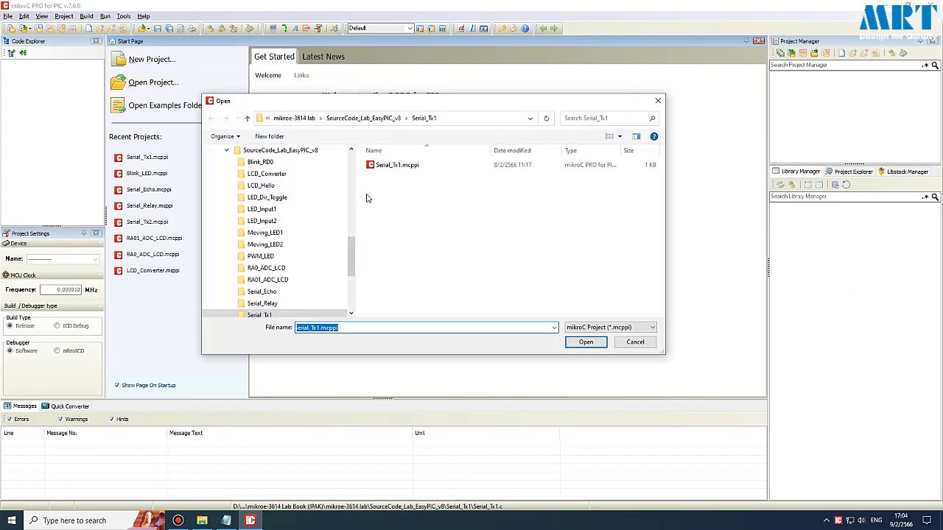
pyautogui.click(202, 521)
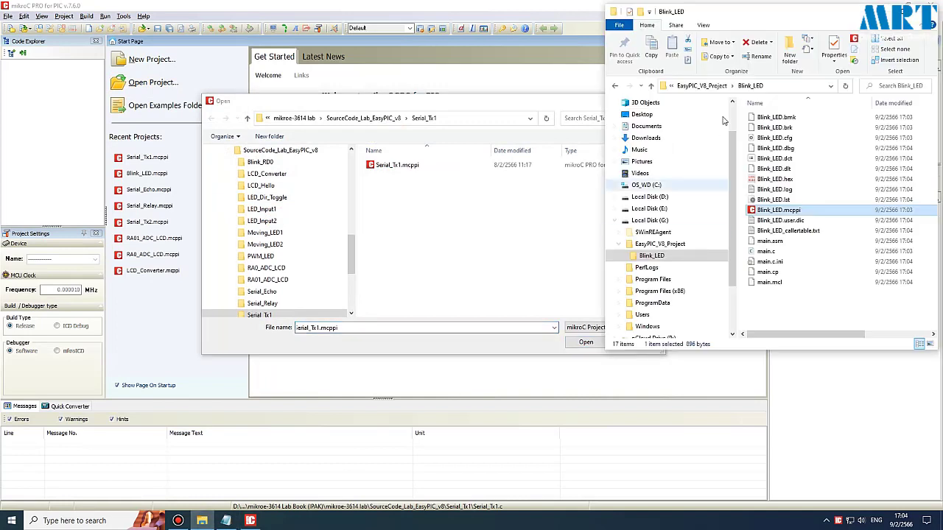
pyautogui.click(803, 86)
pyautogui.hotkey('ctrl', 'c')
pyautogui.click(484, 118)
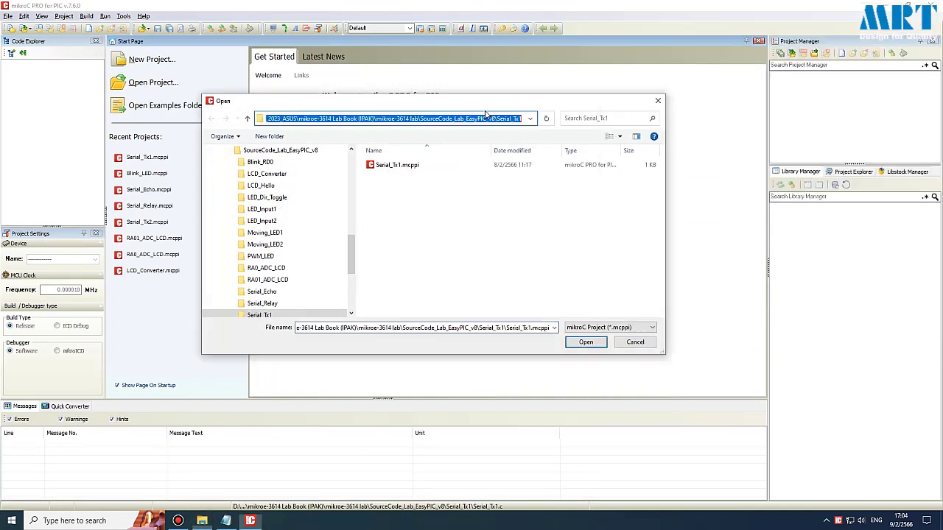
pyautogui.hotkey('ctrl', 'v')
pyautogui.press('Return')
pyautogui.click(418, 167)
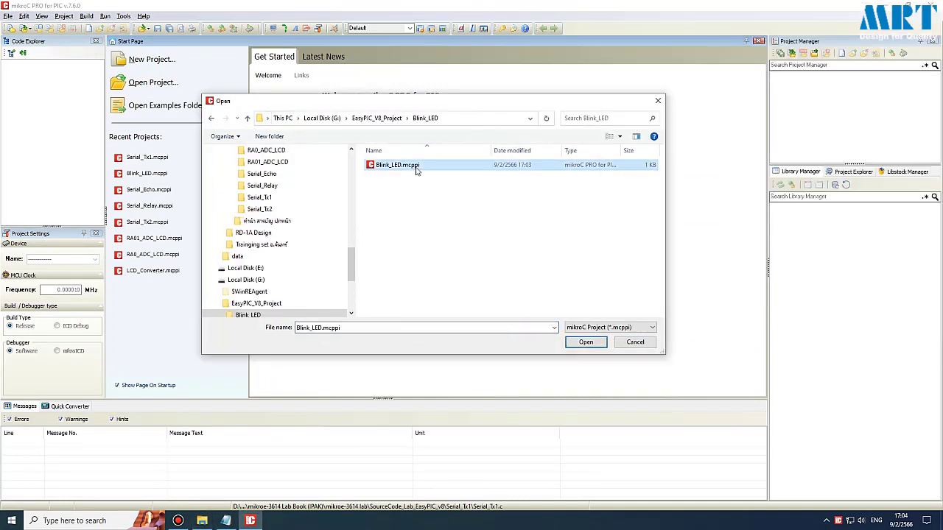
pyautogui.click(586, 342)
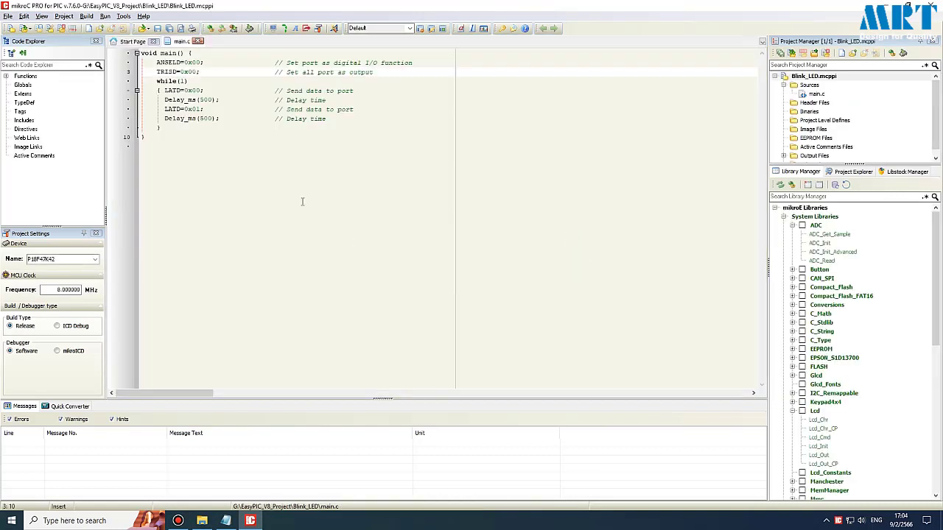
# Build the reopened Blink_LED project twice, checking main.c between the builds
pyautogui.click(301, 137)
pyautogui.click(160, 62)
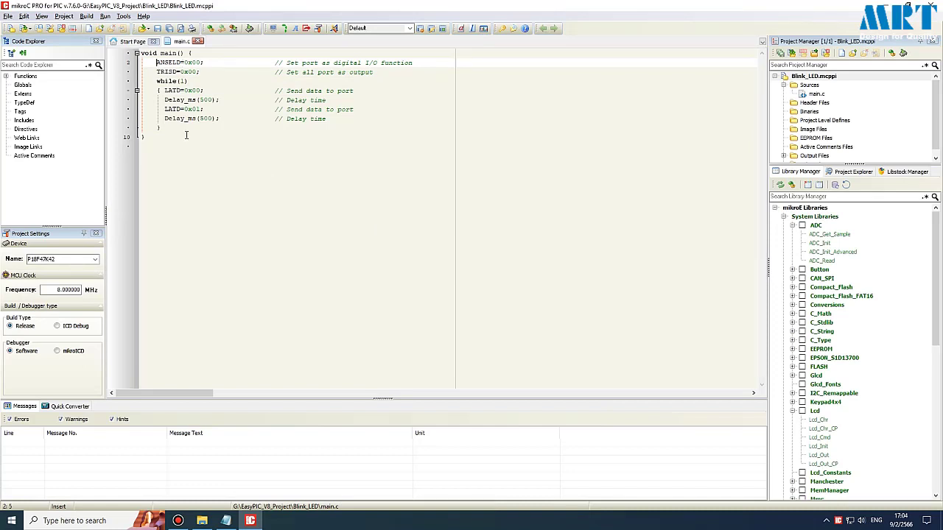
pyautogui.click(210, 28)
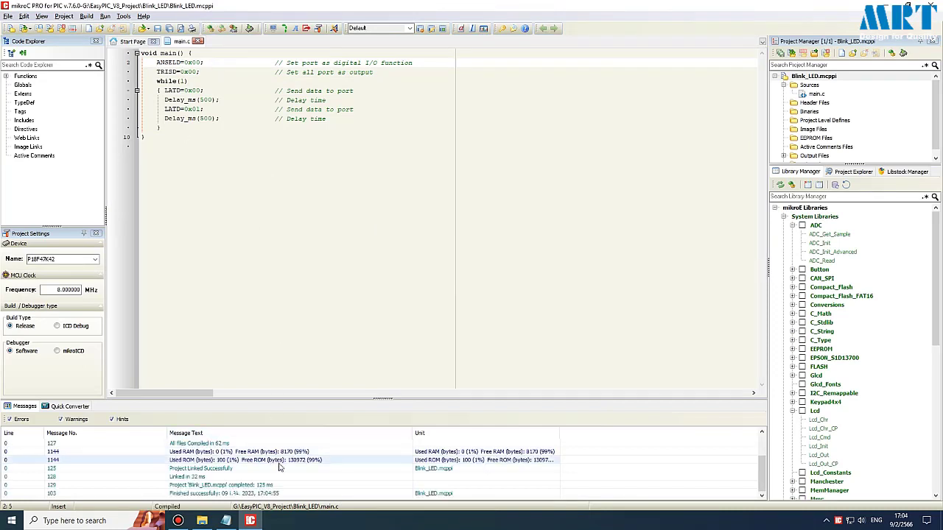
pyautogui.click(171, 137)
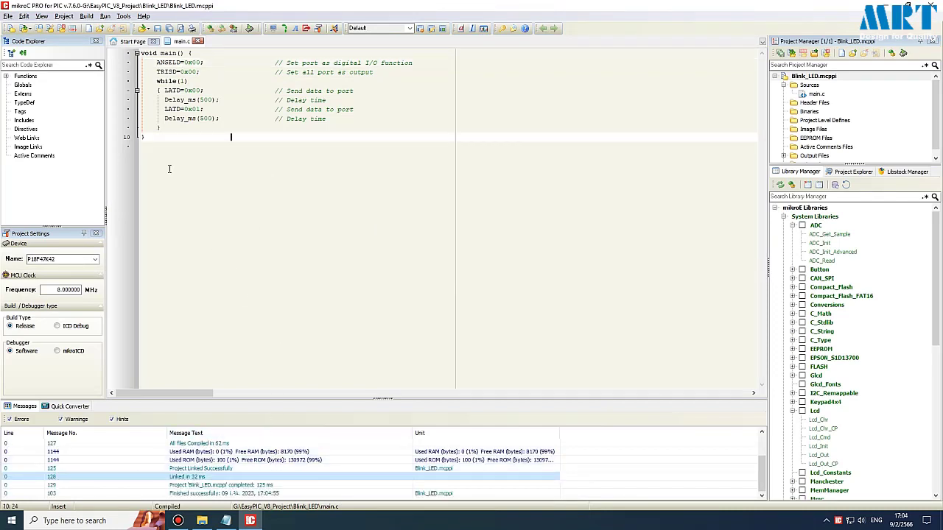
pyautogui.click(169, 130)
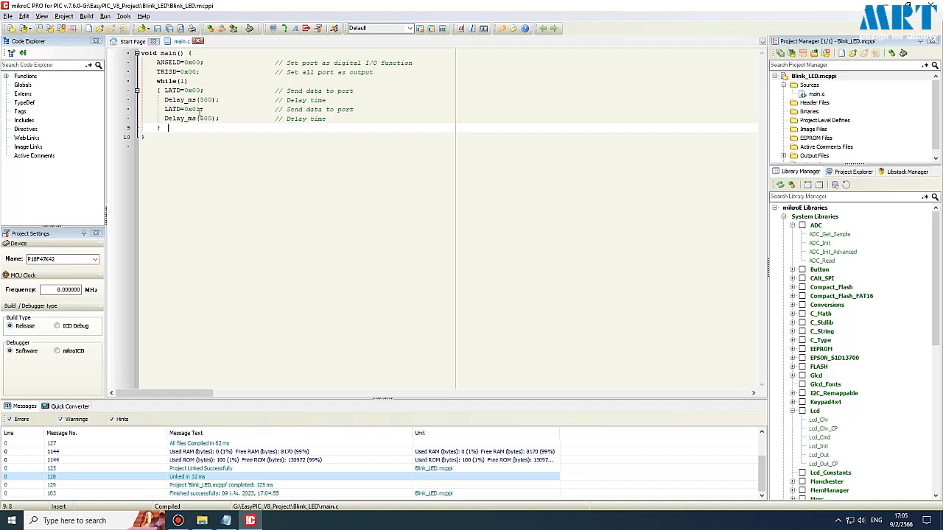
pyautogui.click(209, 27)
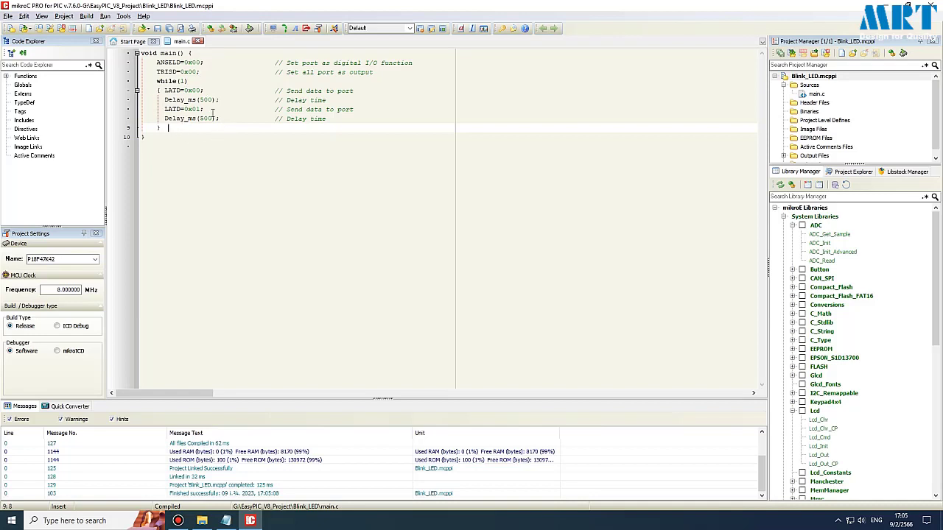
# Switch to File Explorer, select Blink_LED.hex in the Blink_LED folder and examine its file details
pyautogui.click(206, 523)
pyautogui.click(795, 180)
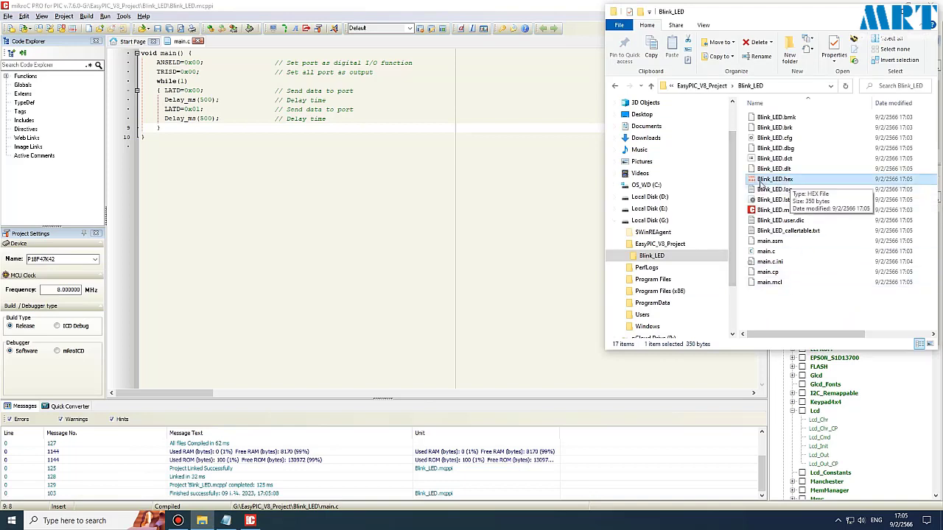
pyautogui.moveTo(799, 14); pyautogui.dragTo(797, 104)
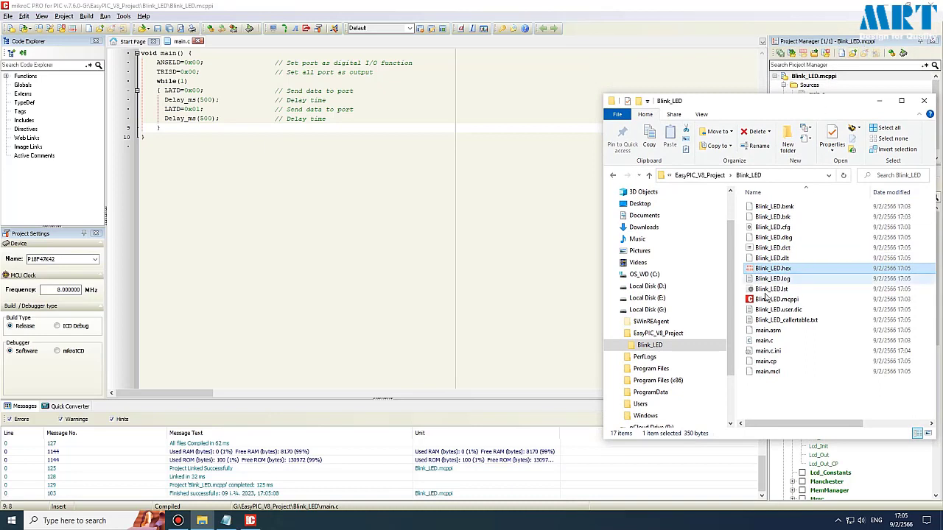
pyautogui.moveTo(786, 274)
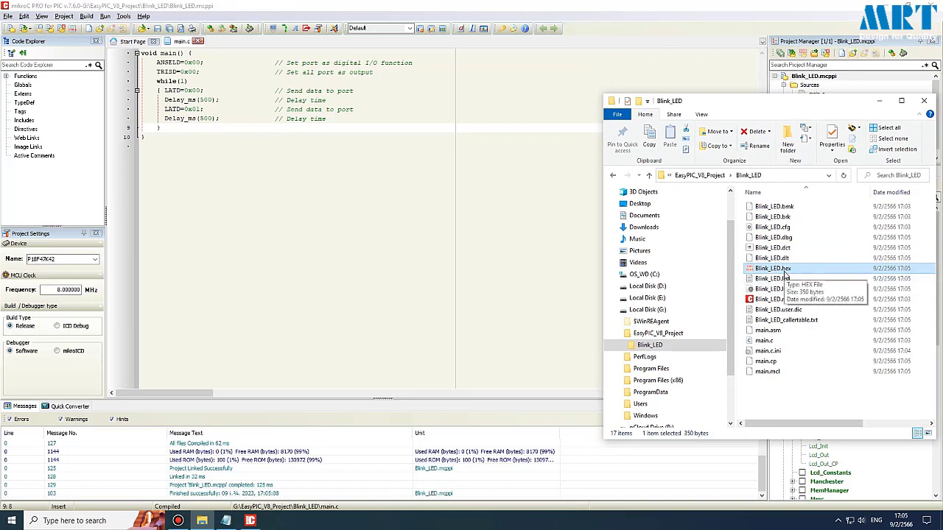